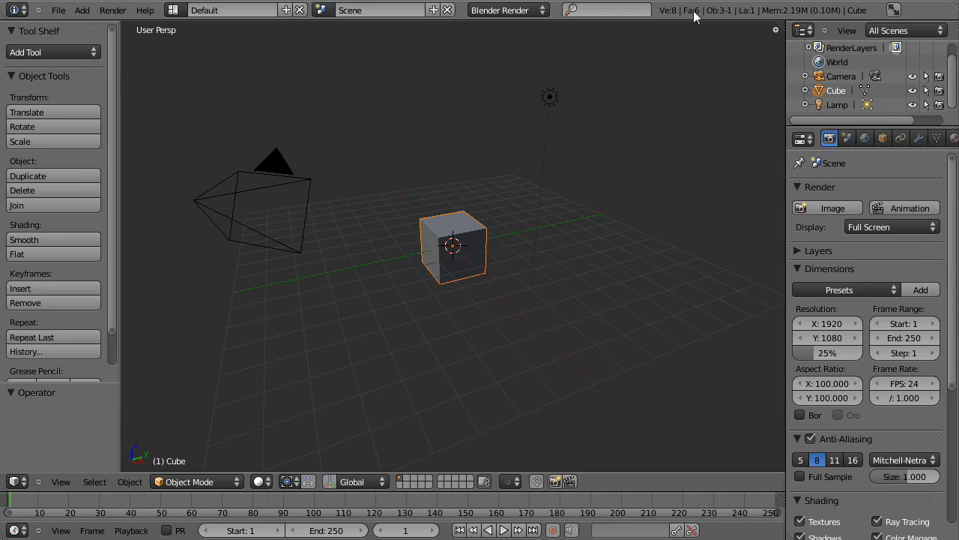
Select the camera, cube and lamp one at a time in the viewport.
{"action": "right_click", "coordinate": [280, 191]}
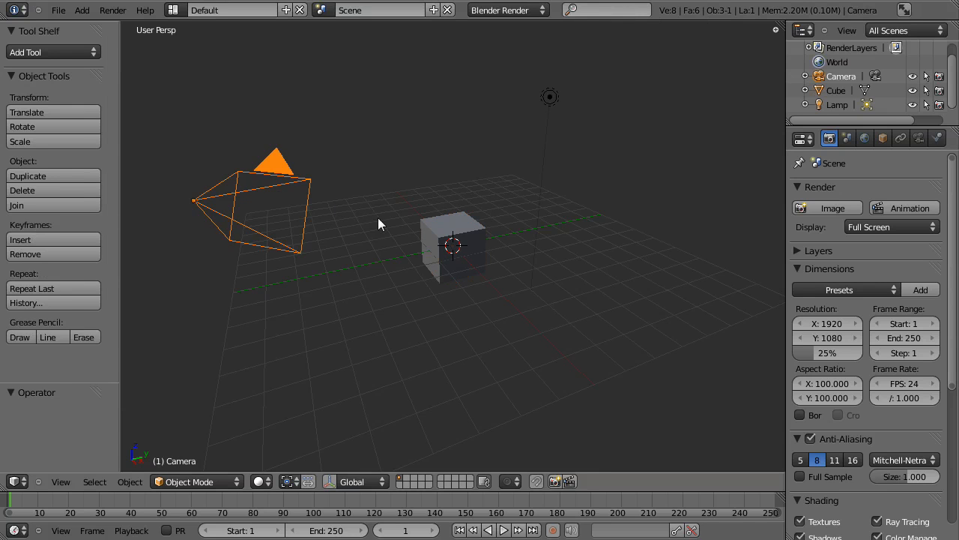
{"action": "right_click", "coordinate": [436, 234]}
{"action": "right_click", "coordinate": [549, 97]}
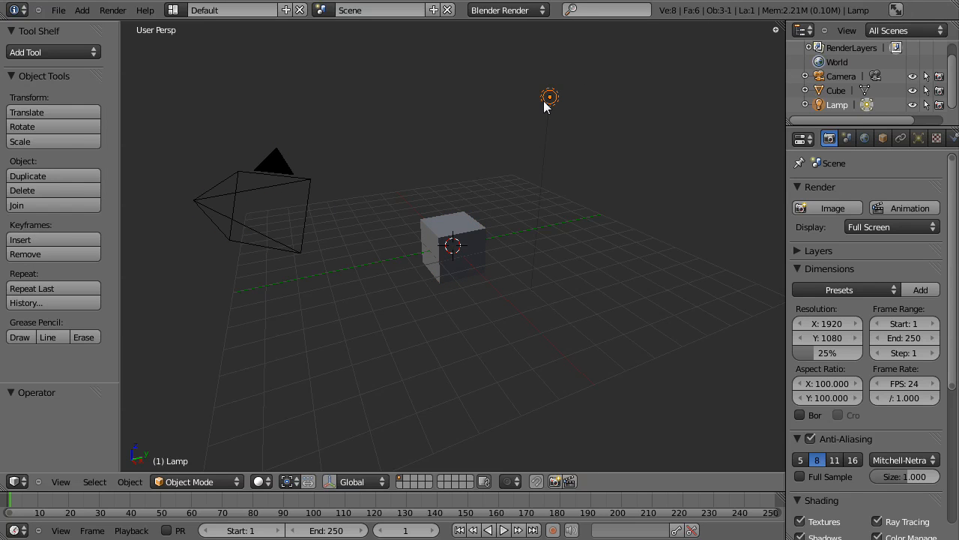
{"action": "right_click", "coordinate": [468, 244]}
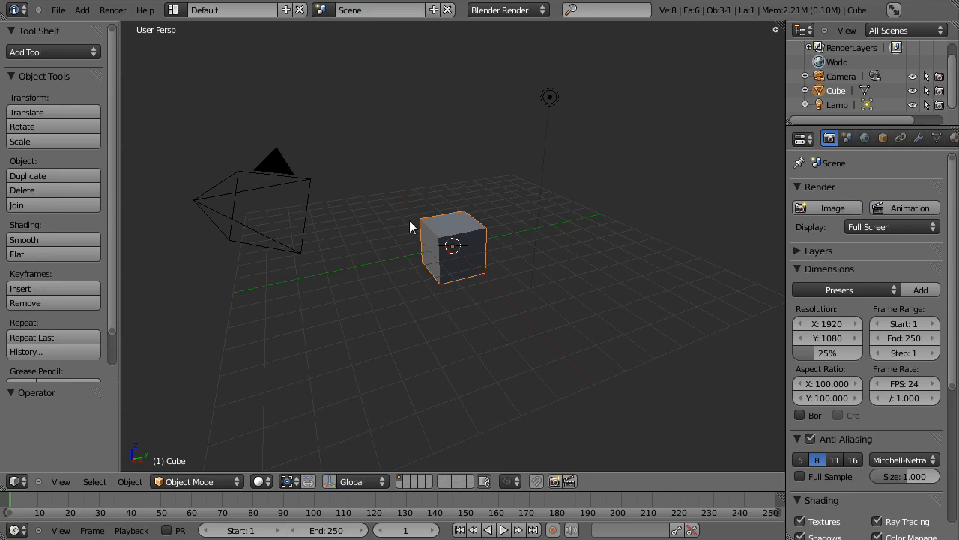
{"action": "right_click", "coordinate": [310, 192]}
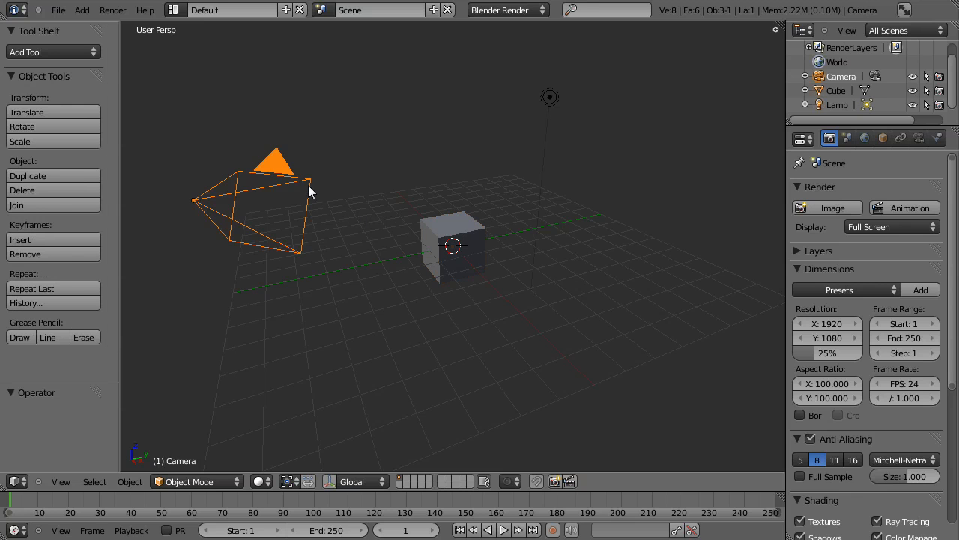
Select the lamp and extend the selection to include the cube and the camera.
{"action": "right_click", "coordinate": [547, 98]}
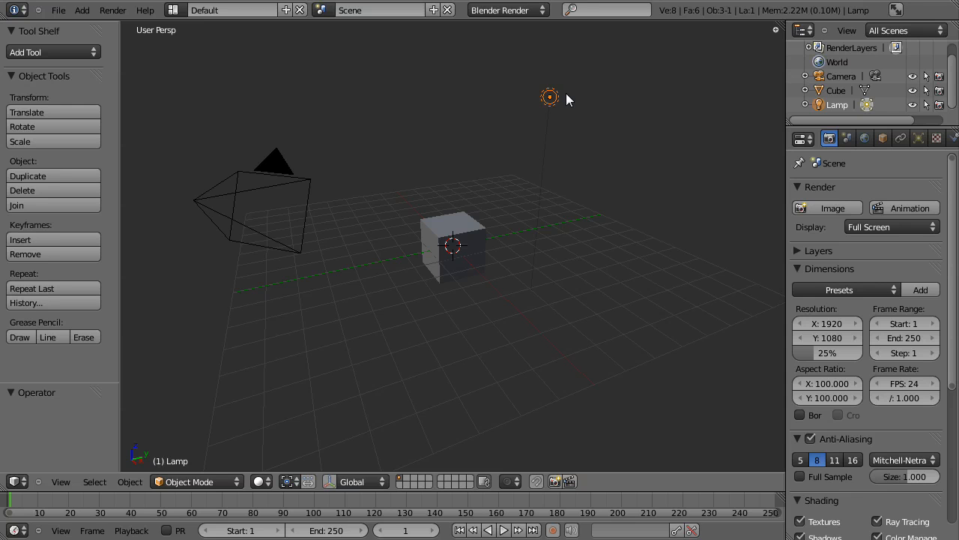
{"action": "right_click", "coordinate": [455, 242]}
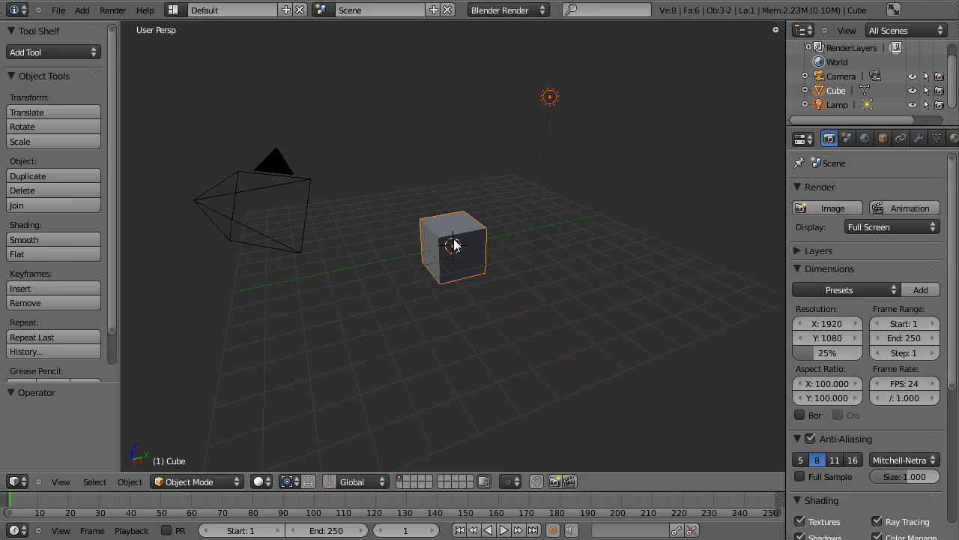
{"action": "right_click", "coordinate": [277, 181], "text": "shift"}
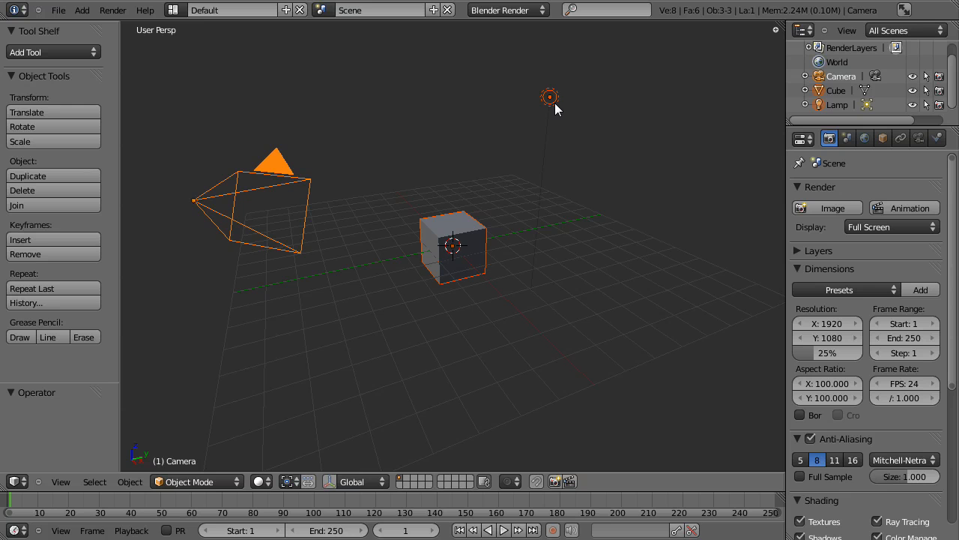
Toggle the selection of all objects off, on and off again.
{"action": "key", "text": "a"}
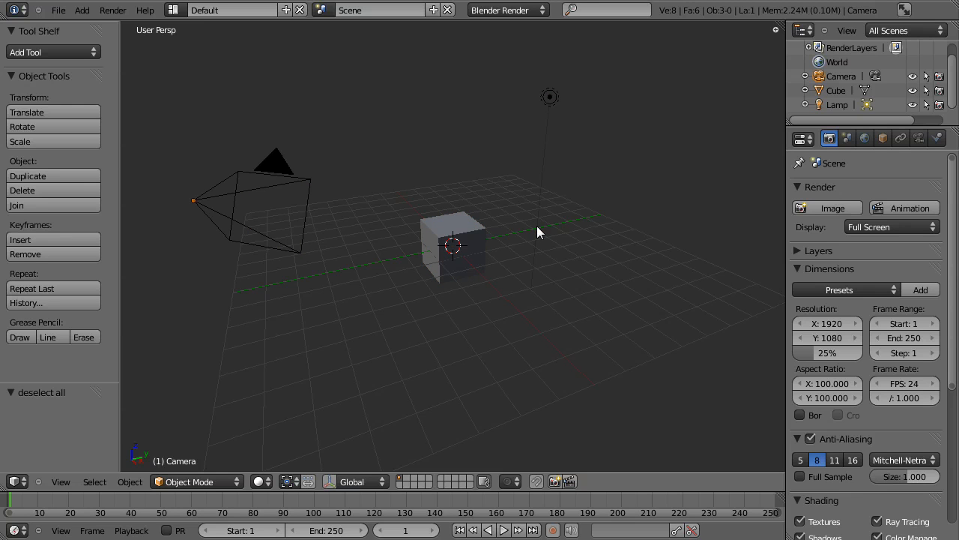
{"action": "key", "text": "a"}
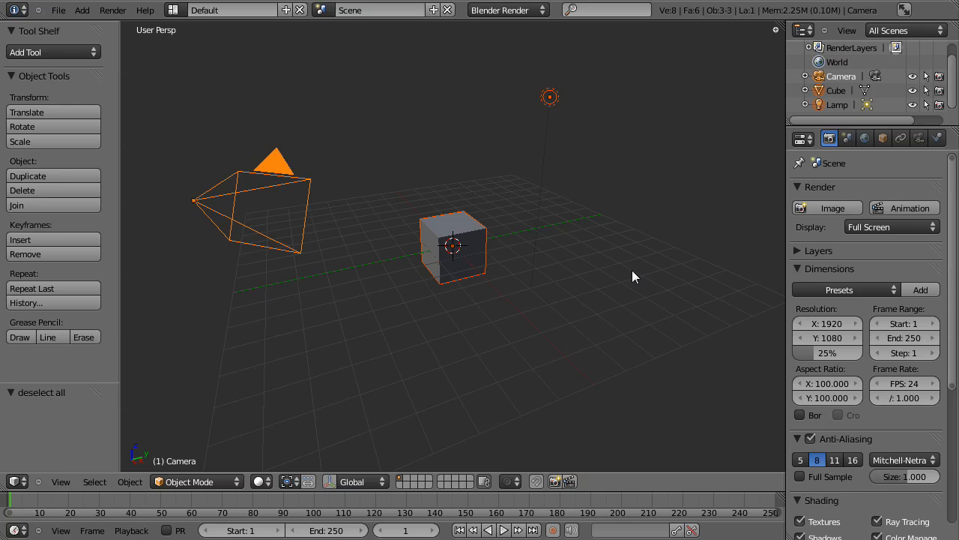
{"action": "key", "text": "a"}
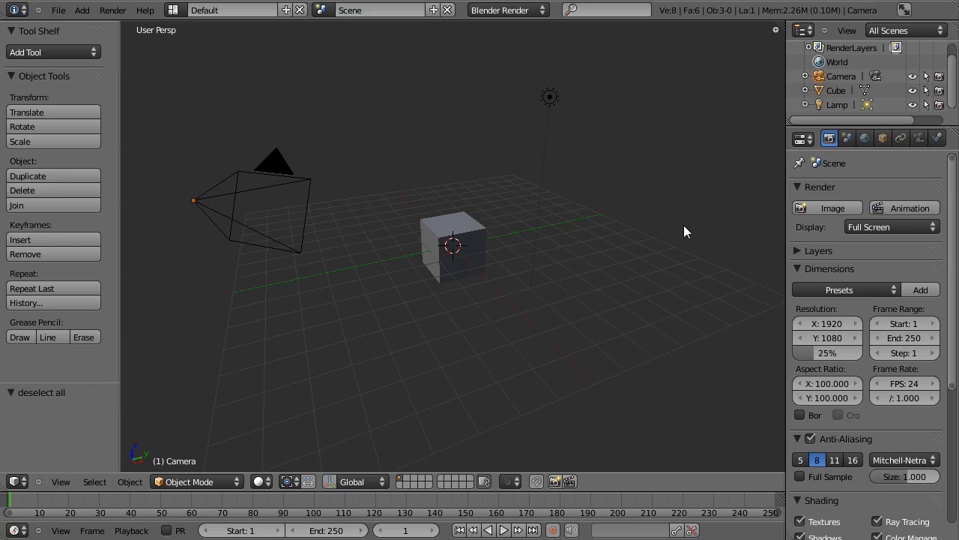
Move the cube about 1.1 along X with the translate manipulator and freely by about X 0.33, Y 1.10, Z 0.28.
{"action": "right_click", "coordinate": [477, 264]}
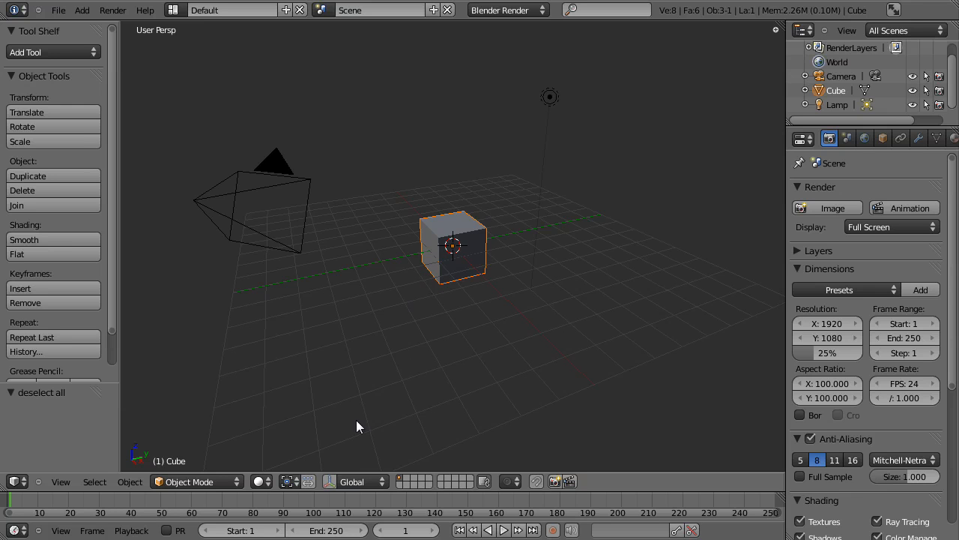
{"action": "left_click", "coordinate": [330, 482]}
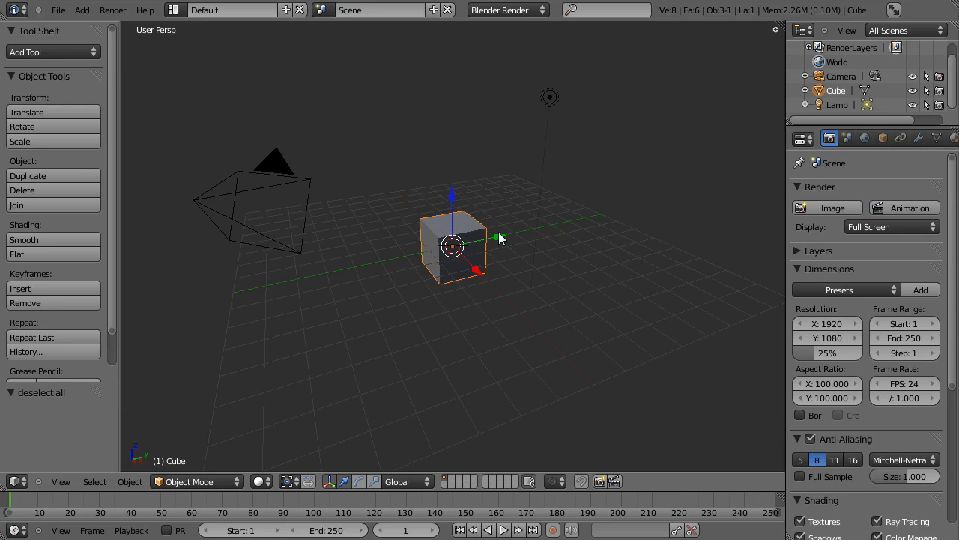
{"action": "left_click_drag", "start_coordinate": [498, 232], "coordinate": [432, 184]}
{"action": "left_click_drag", "start_coordinate": [443, 268], "coordinate": [469, 262]}
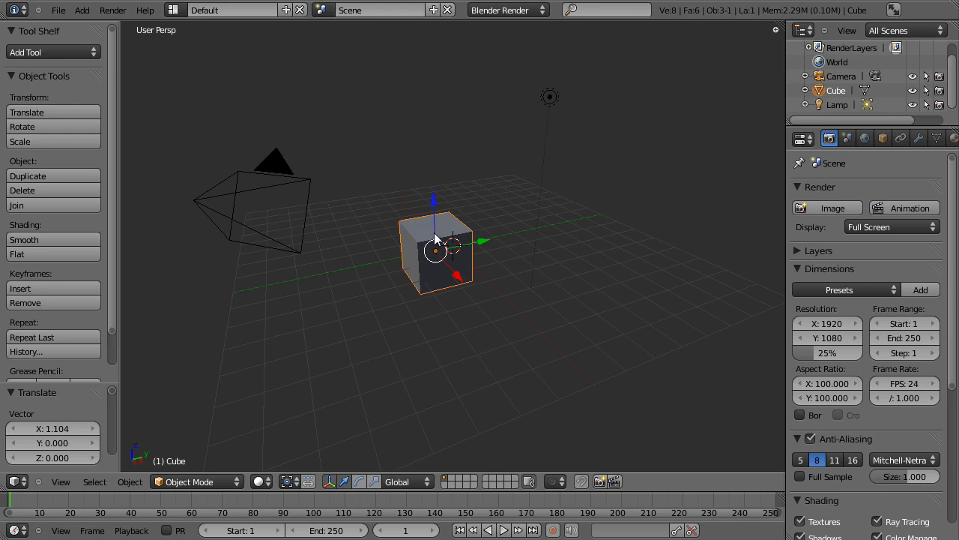
{"action": "key", "text": "g"}
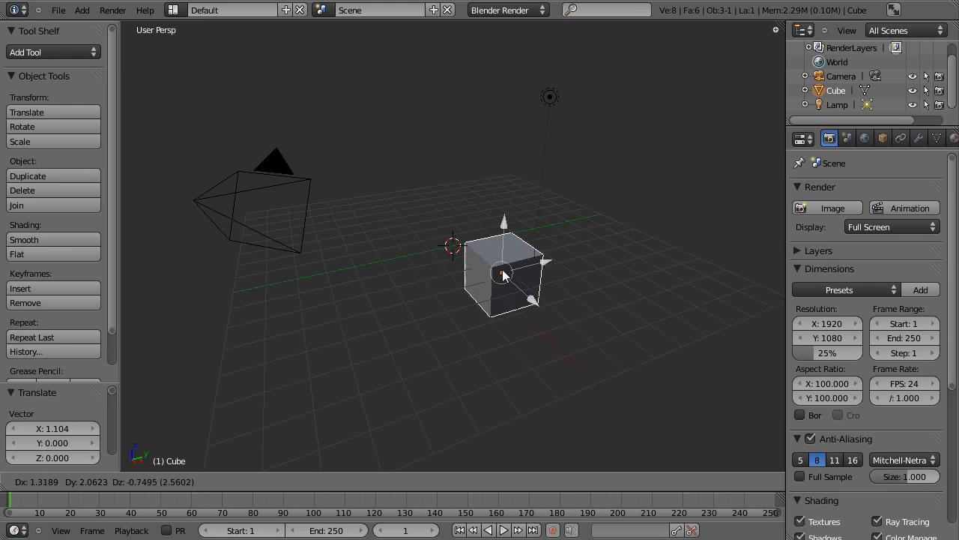
{"action": "left_click", "coordinate": [461, 249]}
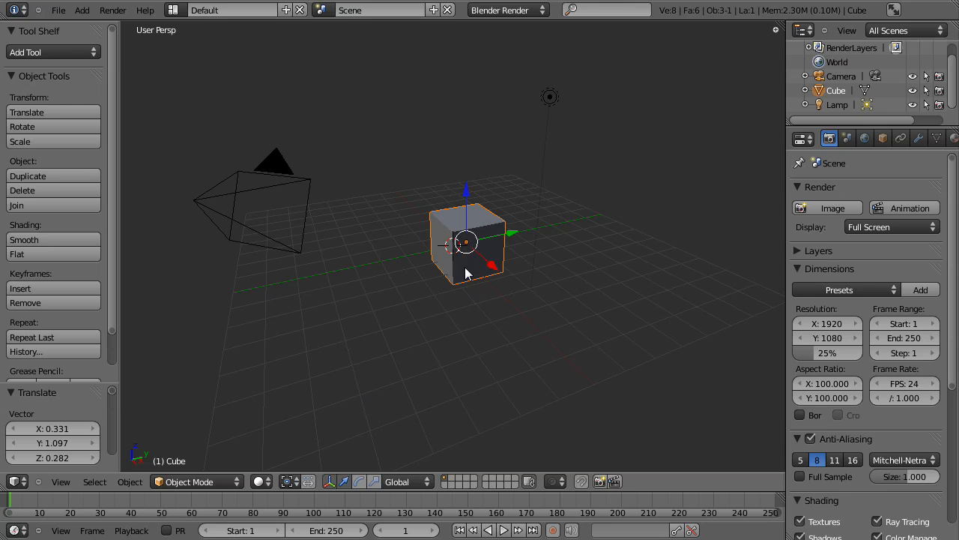
Rotate the cube with the rotate manipulator by about -0.289 and trackball-rotate it by about X -0.300, Y -0.090.
{"action": "left_click", "coordinate": [359, 483]}
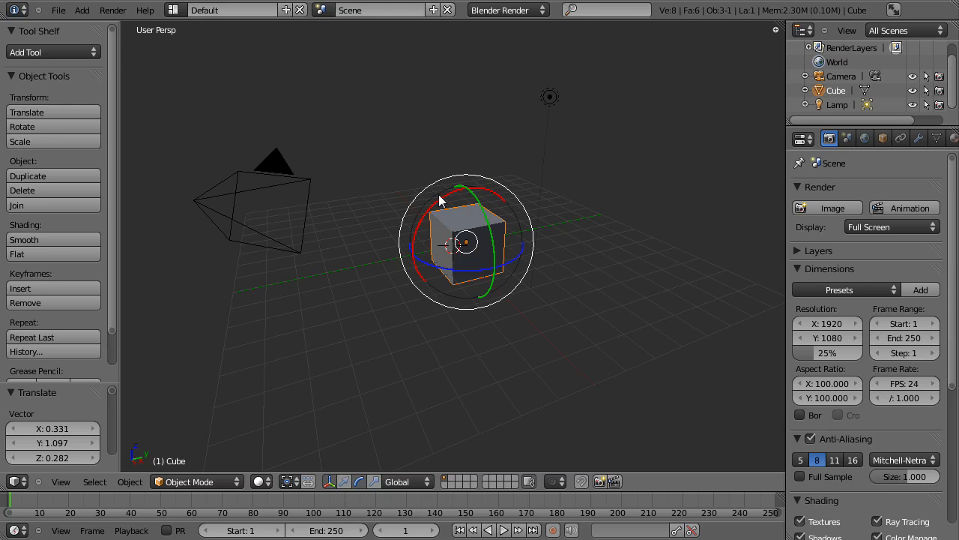
{"action": "left_click_drag", "start_coordinate": [439, 199], "coordinate": [486, 242]}
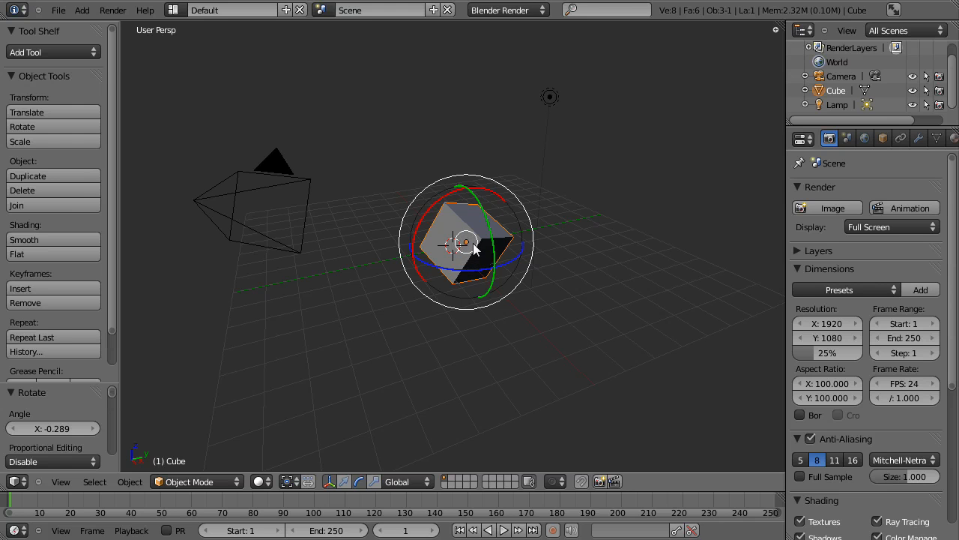
{"action": "left_click_drag", "start_coordinate": [474, 249], "coordinate": [465, 226]}
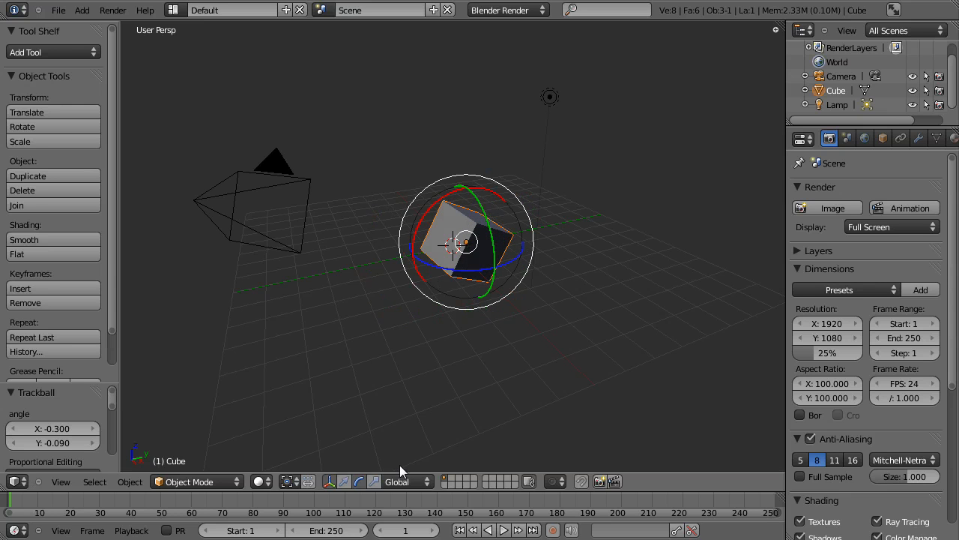
Scale the cube uniformly to about 0.85 with the scale manipulator and hide the manipulator.
{"action": "left_click", "coordinate": [376, 483]}
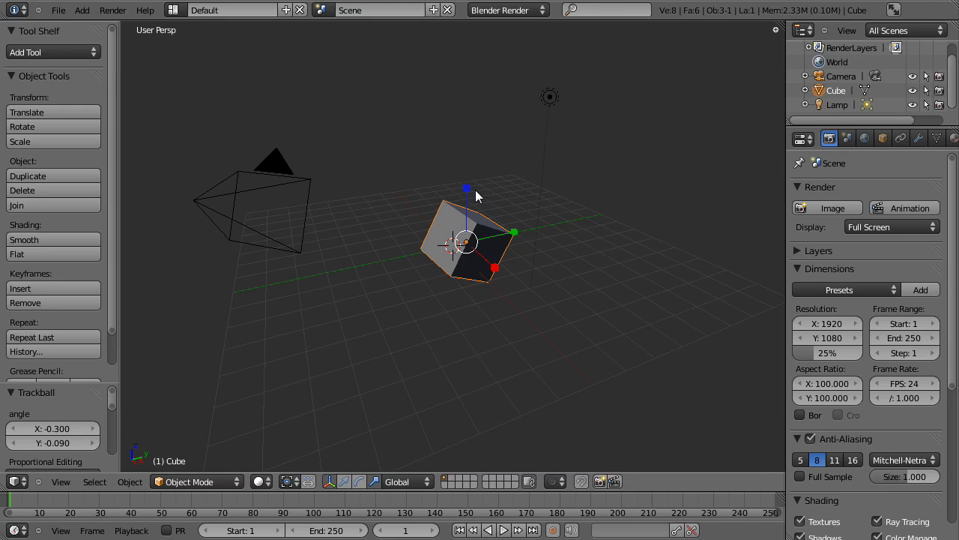
{"action": "left_click_drag", "start_coordinate": [467, 185], "coordinate": [470, 242]}
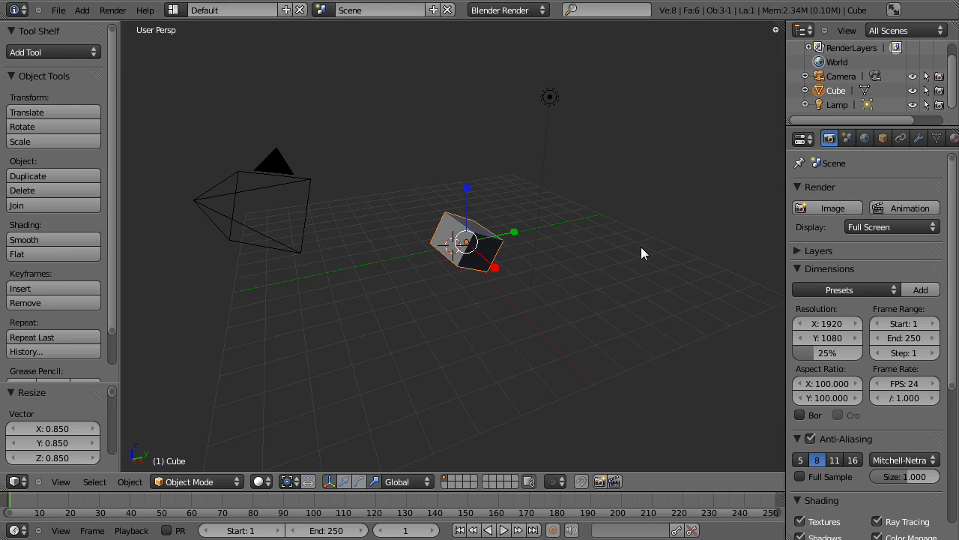
{"action": "left_click", "coordinate": [328, 482]}
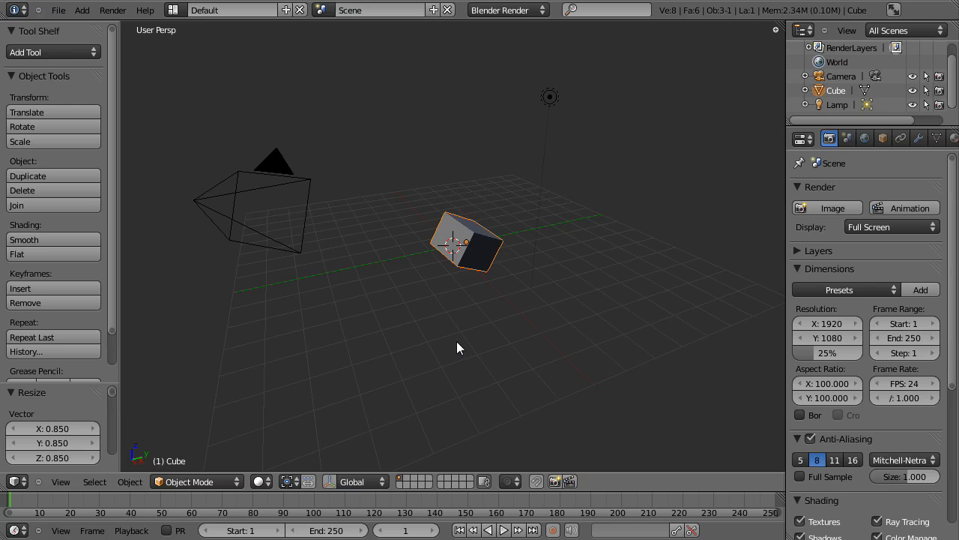
{"action": "key", "text": "s"}
{"action": "right_click", "coordinate": [506, 264]}
{"action": "key", "text": "r"}
{"action": "right_click", "coordinate": [500, 284]}
{"action": "key", "text": "s"}
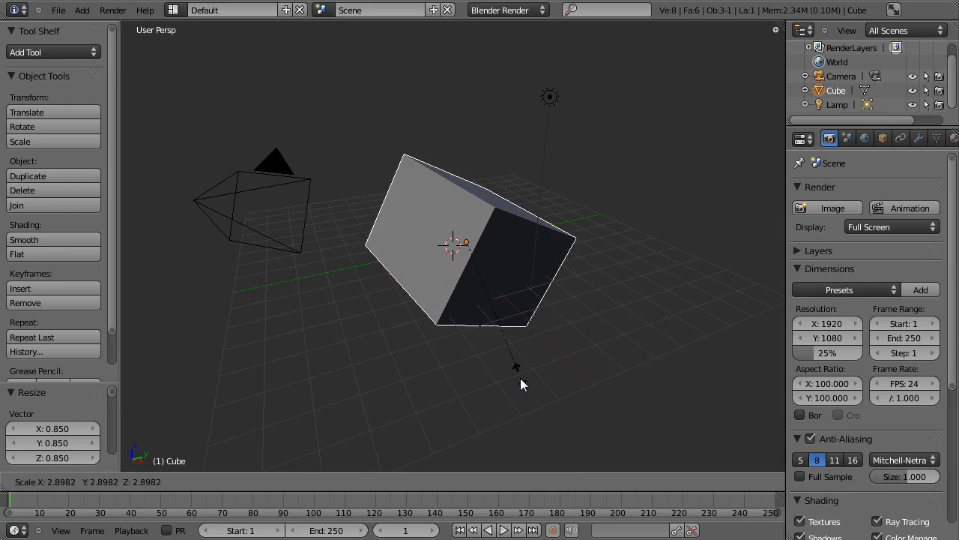
{"action": "right_click", "coordinate": [511, 294]}
{"action": "key", "text": "r"}
{"action": "right_click", "coordinate": [545, 266]}
{"action": "key", "text": "g"}
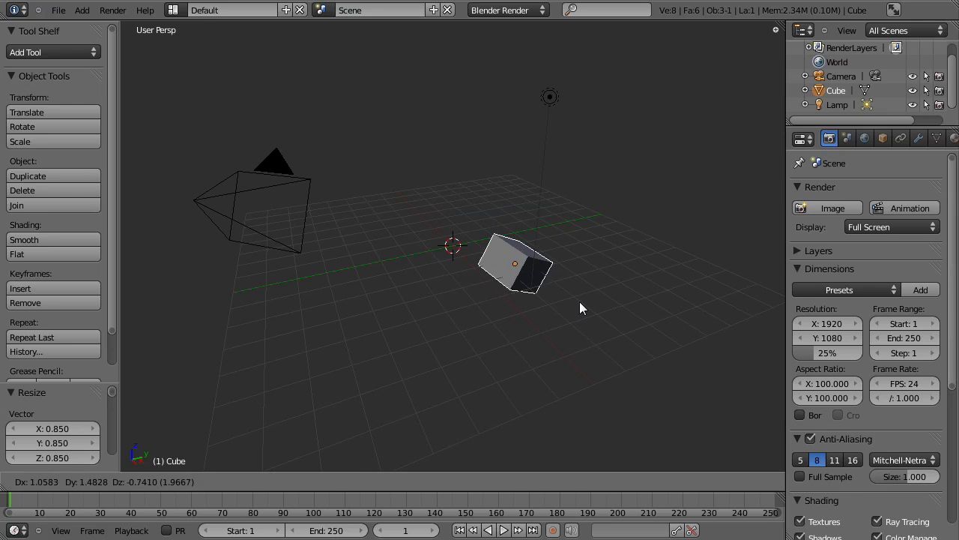
{"action": "left_click", "coordinate": [539, 269]}
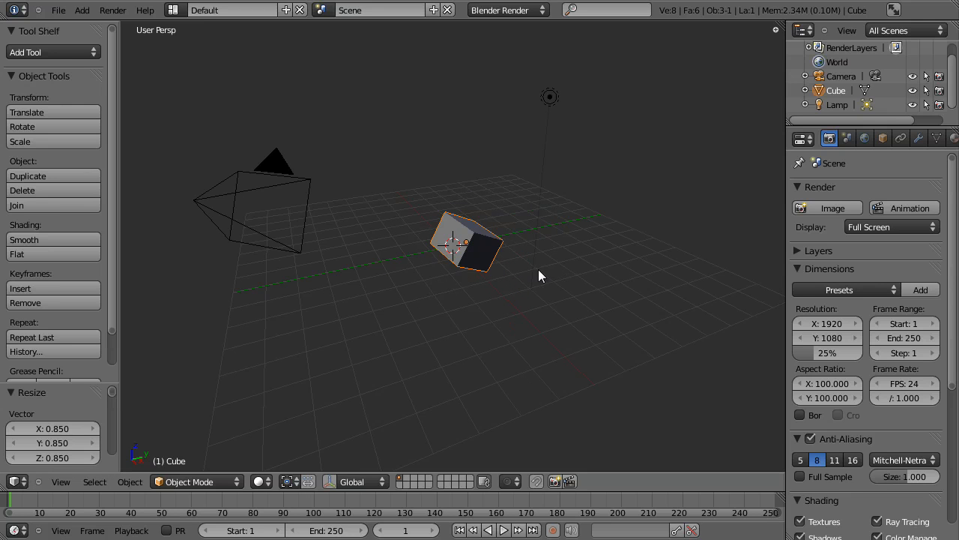
Duplicate the cube and place the copy freely behind the original, near the far end of the green axis line.
{"action": "scroll", "coordinate": [538, 269], "scroll_direction": "up", "scroll_amount": 2}
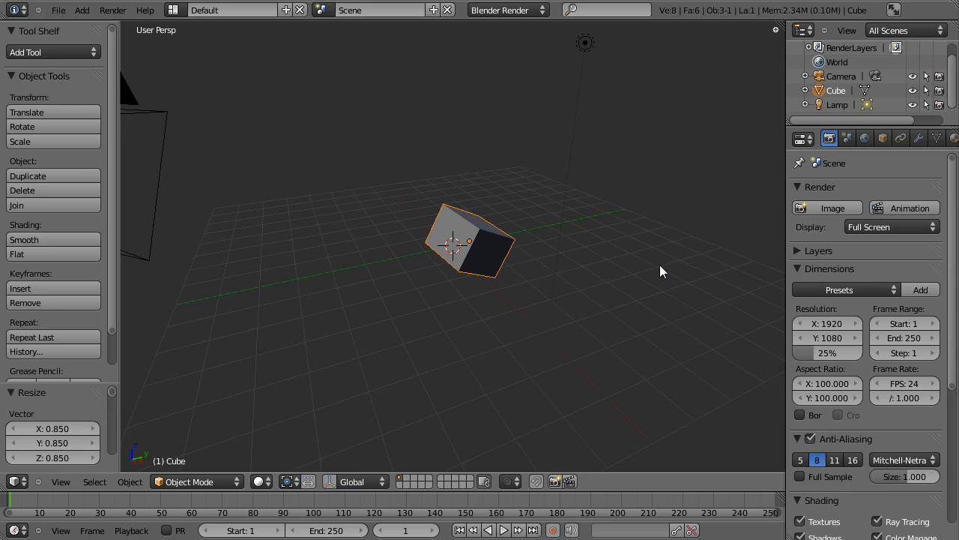
{"action": "scroll", "coordinate": [628, 298], "scroll_direction": "down", "scroll_amount": 1}
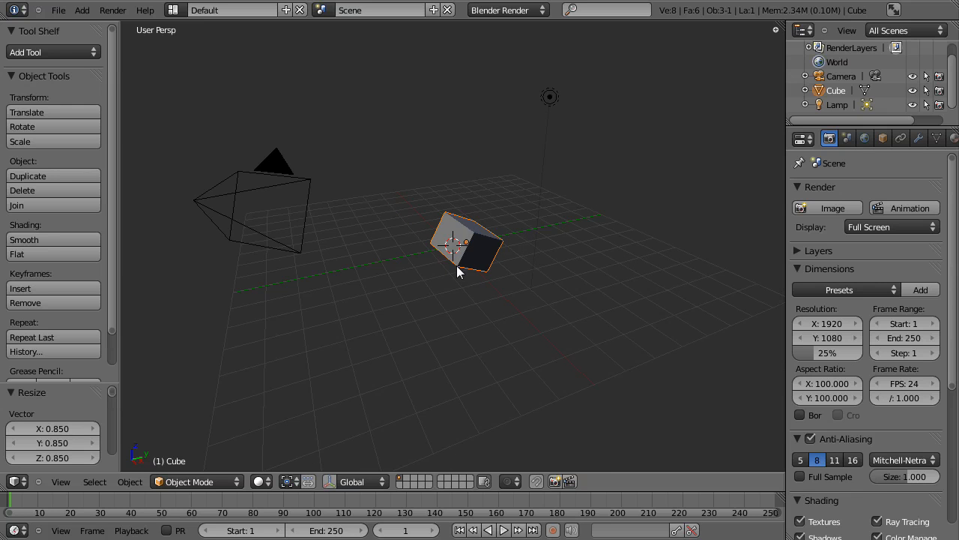
{"action": "key", "text": "shift+d"}
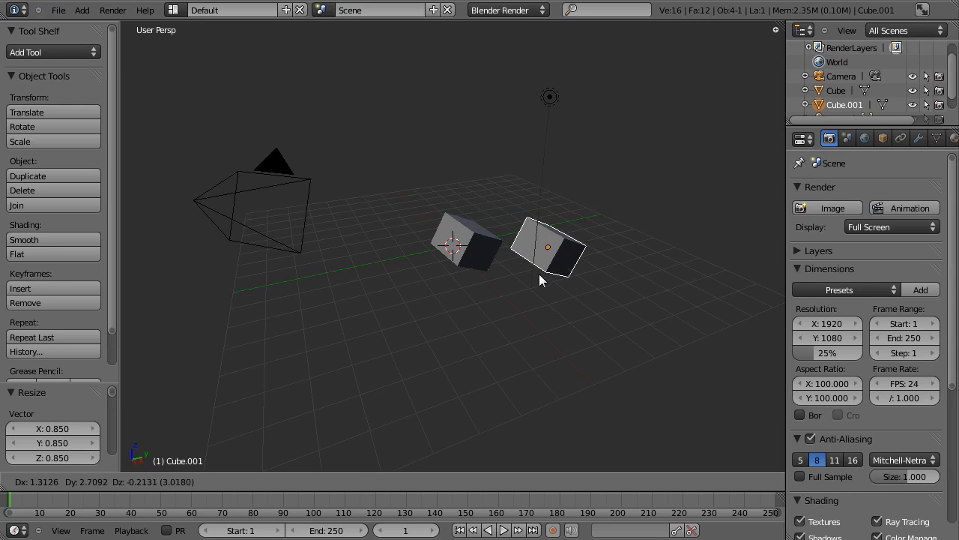
{"action": "key", "text": "x"}
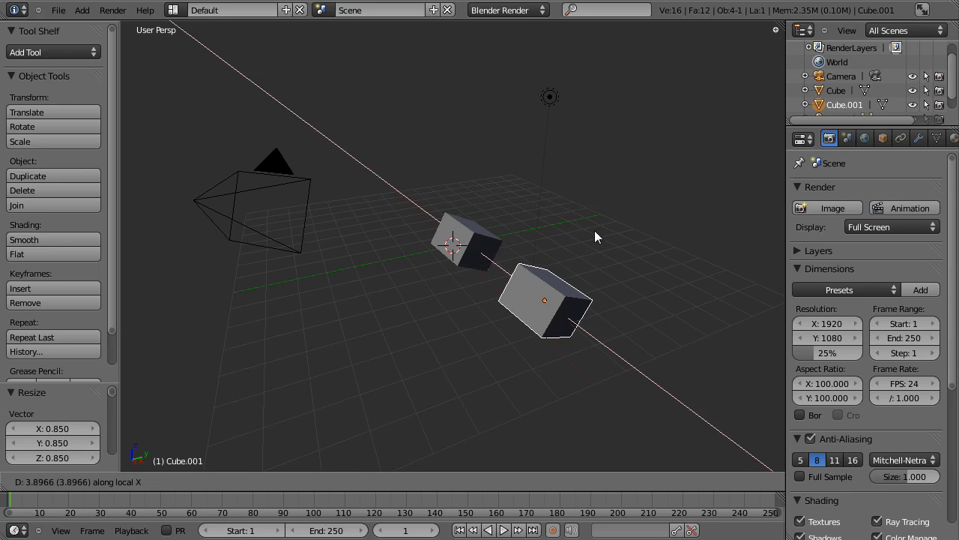
{"action": "key", "text": "x"}
{"action": "key", "text": "x"}
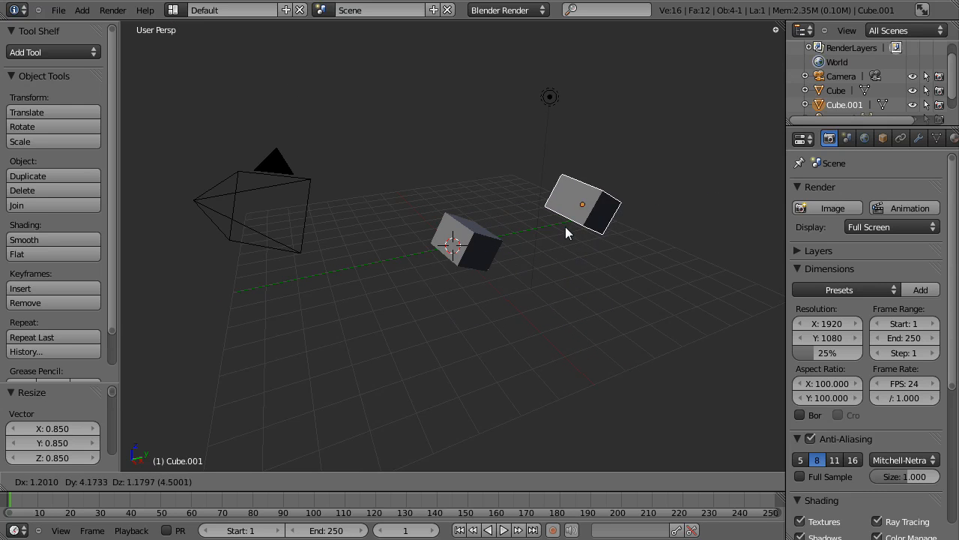
{"action": "left_click", "coordinate": [555, 229]}
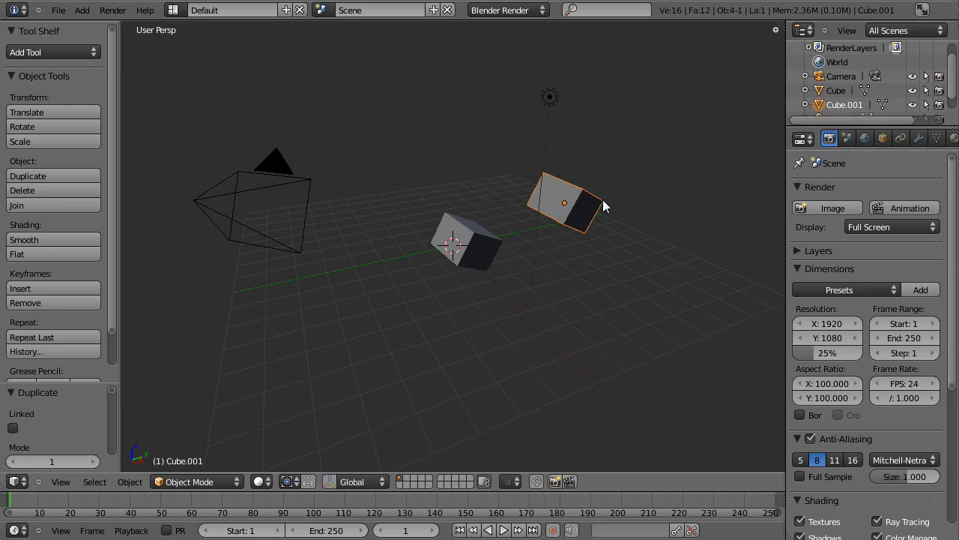
Delete the duplicated cube.
{"action": "key", "text": "g"}
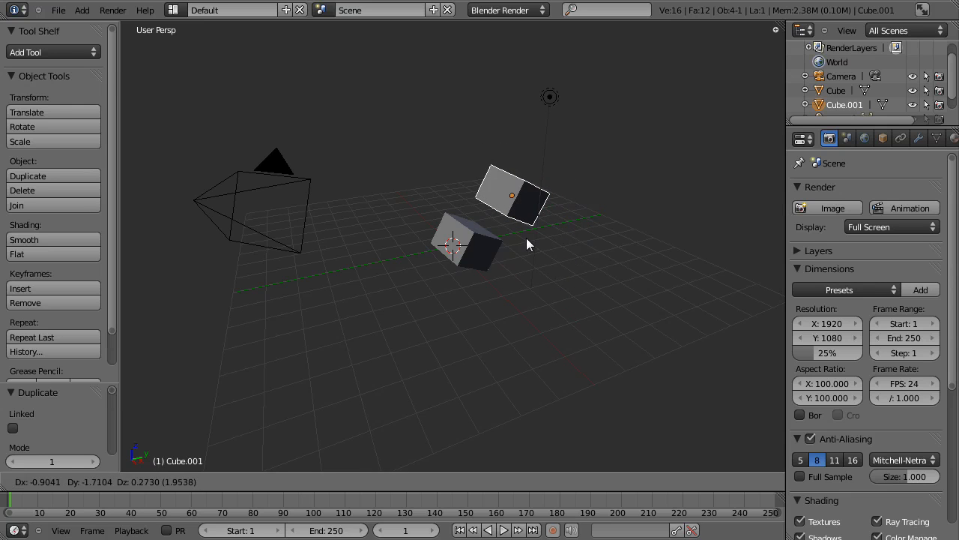
{"action": "right_click", "coordinate": [526, 238]}
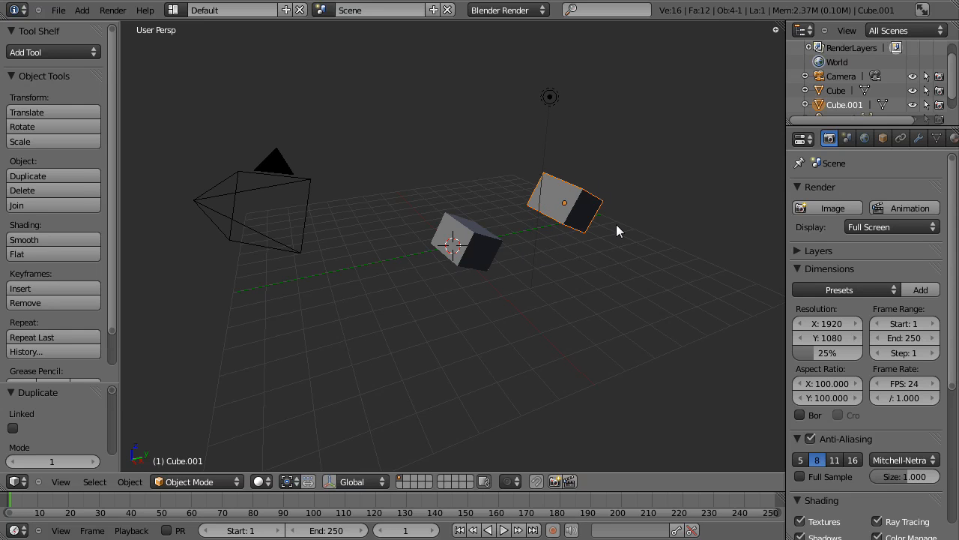
{"action": "key", "text": "x"}
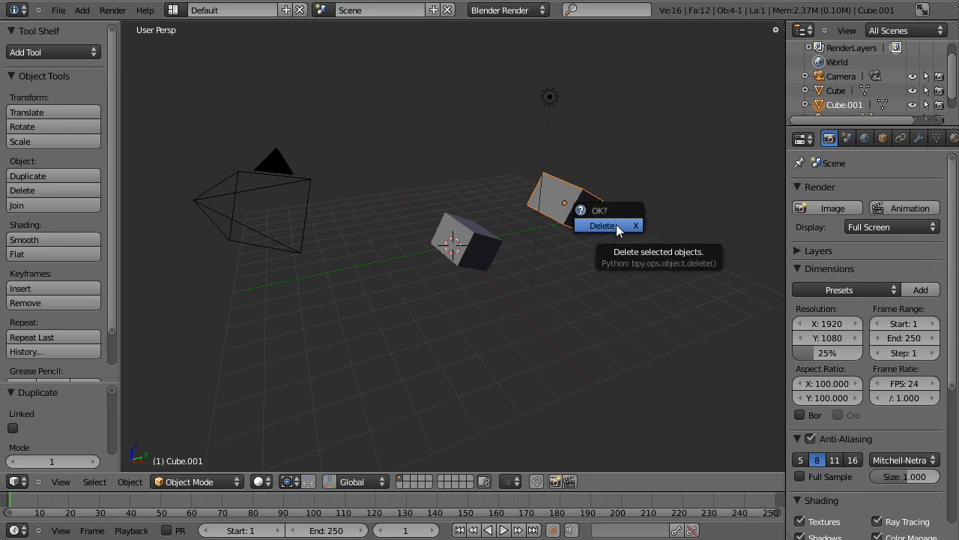
{"action": "left_click", "coordinate": [616, 225]}
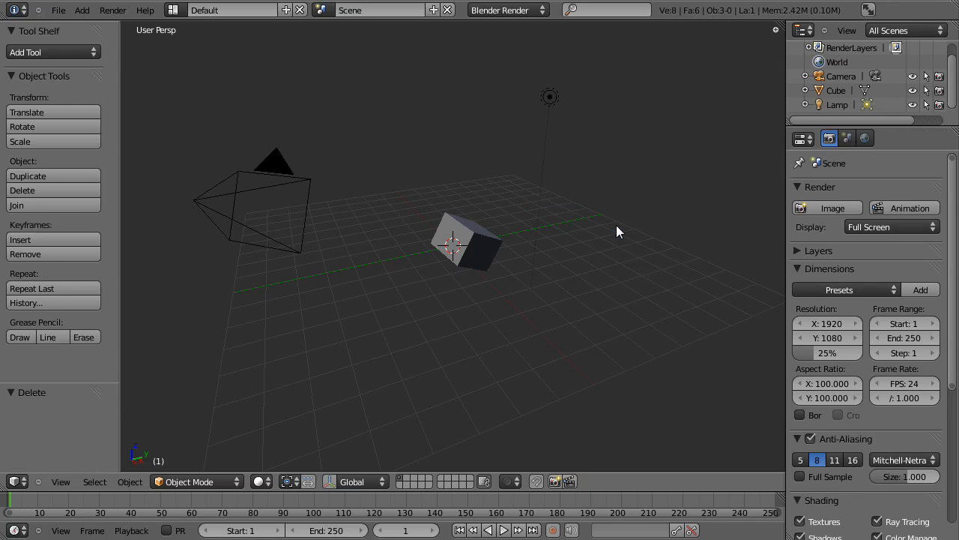
Select the cube and switch it from Object Mode to Edit Mode.
{"action": "mouse_move", "coordinate": [465, 230]}
{"action": "middle_mouse_down"}
{"action": "mouse_move", "coordinate": [413, 274]}
{"action": "mouse_move", "coordinate": [350, 360]}
{"action": "mouse_move", "coordinate": [308, 290]}
{"action": "mouse_move", "coordinate": [380, 242]}
{"action": "mouse_move", "coordinate": [456, 302]}
{"action": "mouse_move", "coordinate": [576, 263]}
{"action": "mouse_move", "coordinate": [595, 226]}
{"action": "mouse_move", "coordinate": [552, 192]}
{"action": "middle_mouse_up"}
{"action": "right_click", "coordinate": [492, 240]}
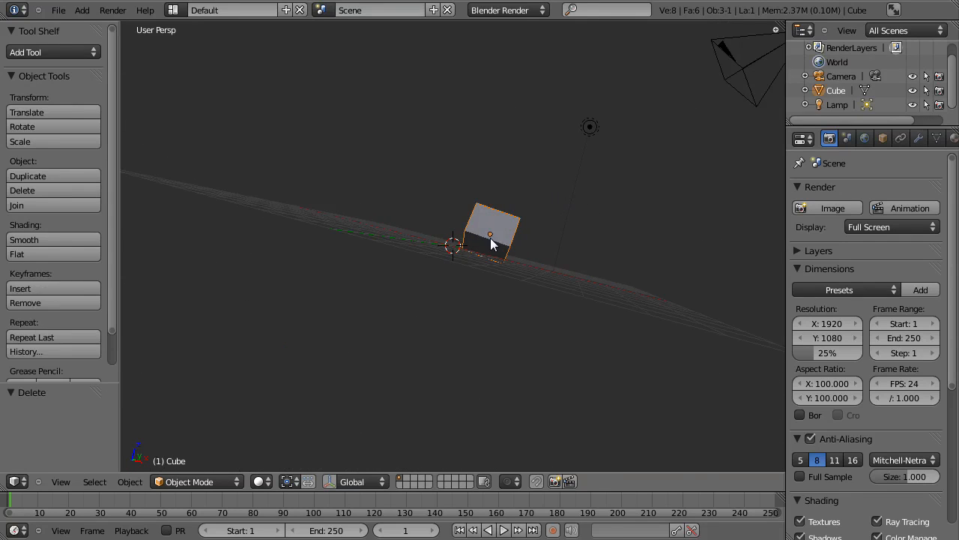
{"action": "mouse_move", "coordinate": [593, 259]}
{"action": "middle_mouse_down"}
{"action": "mouse_move", "coordinate": [548, 212]}
{"action": "mouse_move", "coordinate": [488, 231]}
{"action": "mouse_move", "coordinate": [381, 392]}
{"action": "mouse_move", "coordinate": [448, 325]}
{"action": "mouse_move", "coordinate": [523, 300]}
{"action": "mouse_move", "coordinate": [505, 154]}
{"action": "mouse_move", "coordinate": [470, 103]}
{"action": "mouse_move", "coordinate": [430, 110]}
{"action": "mouse_move", "coordinate": [418, 199]}
{"action": "middle_mouse_up"}
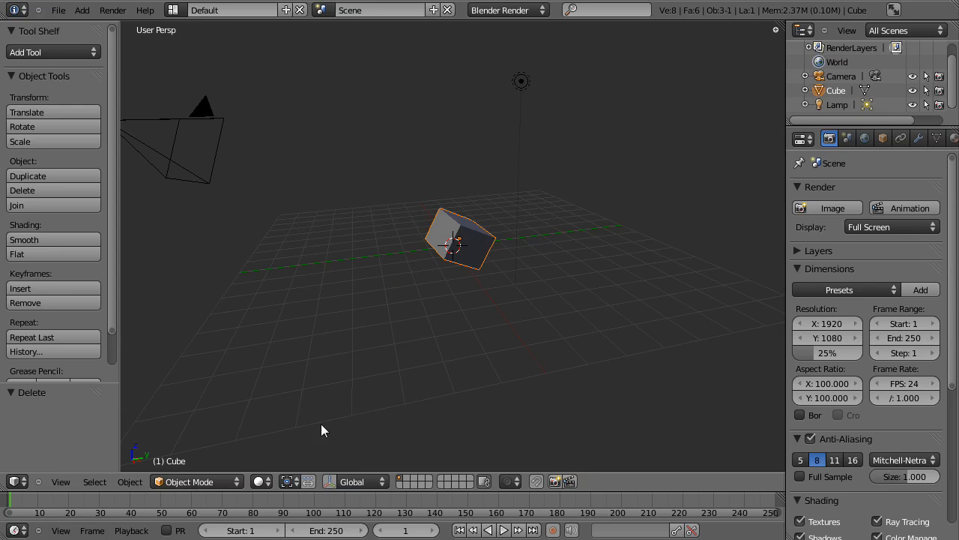
{"action": "left_click", "coordinate": [215, 482]}
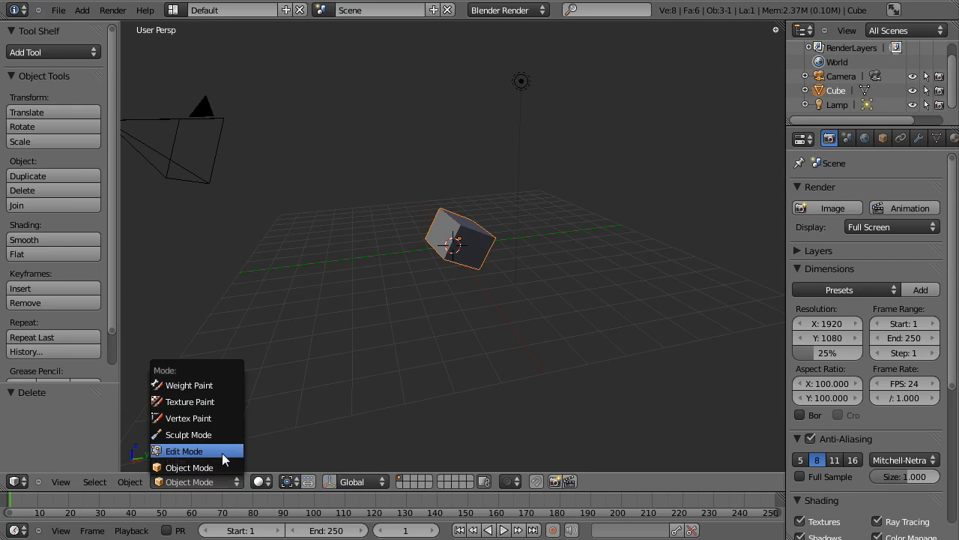
{"action": "left_click", "coordinate": [222, 452]}
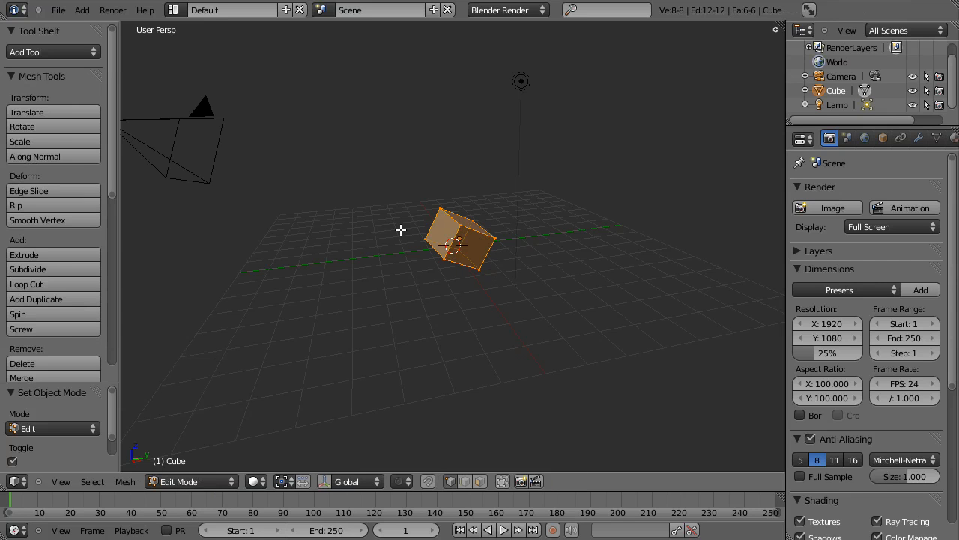
Deselect all the cube's vertices, then select the four corner vertices of one side face.
{"action": "middle_click_drag", "start_coordinate": [405, 232], "coordinate": [541, 304]}
{"action": "key", "text": "a"}
{"action": "middle_click_drag", "start_coordinate": [497, 265], "coordinate": [497, 203]}
{"action": "right_click", "coordinate": [489, 215]}
{"action": "right_click", "coordinate": [527, 239], "text": "shift"}
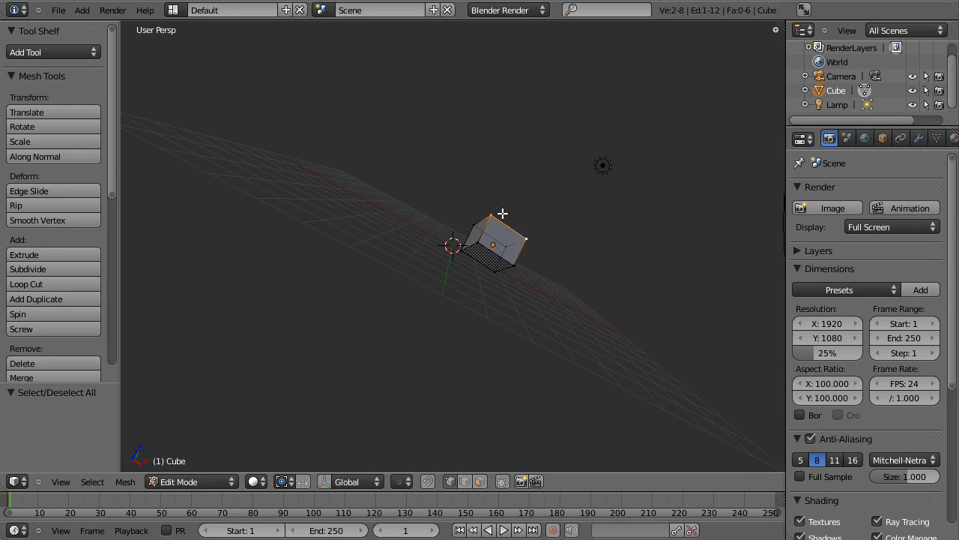
{"action": "right_click", "coordinate": [515, 268], "text": "shift"}
{"action": "right_click", "coordinate": [482, 243], "text": "shift"}
{"action": "middle_click_drag", "start_coordinate": [543, 224], "coordinate": [401, 225]}
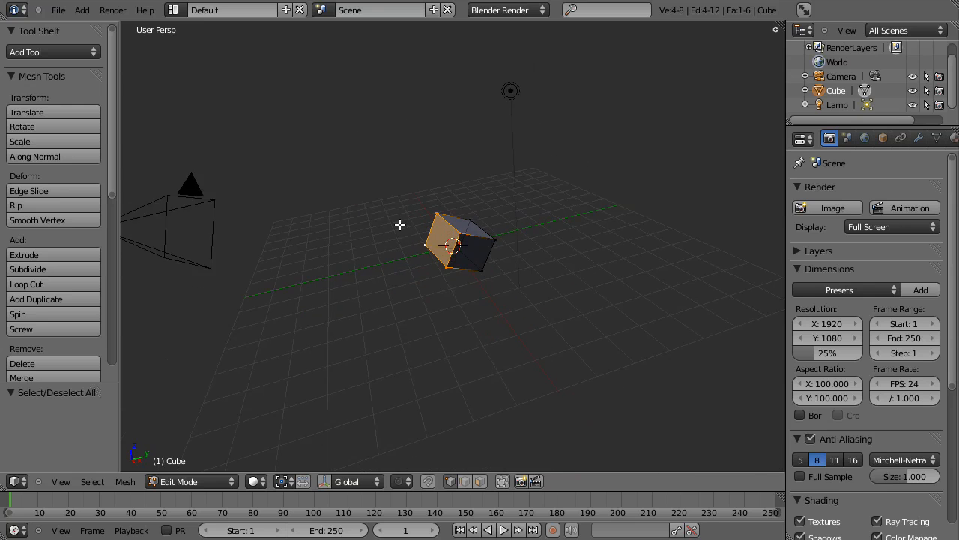
{"action": "scroll", "coordinate": [427, 233], "scroll_direction": "up", "scroll_amount": 4}
{"action": "middle_click_drag", "start_coordinate": [472, 251], "coordinate": [491, 235]}
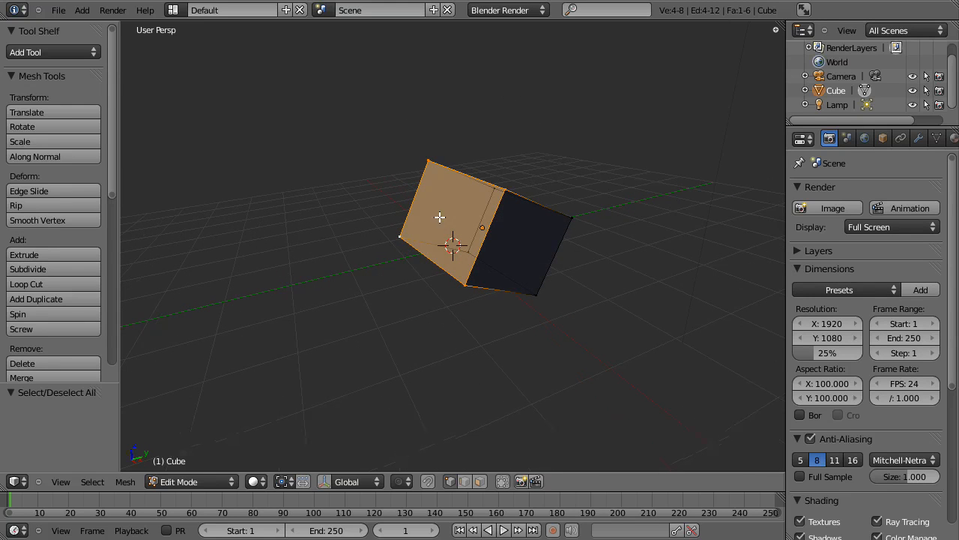
Start a fresh selection from a single corner and add the light side face's other corner vertices one by one.
{"action": "right_click", "coordinate": [395, 241]}
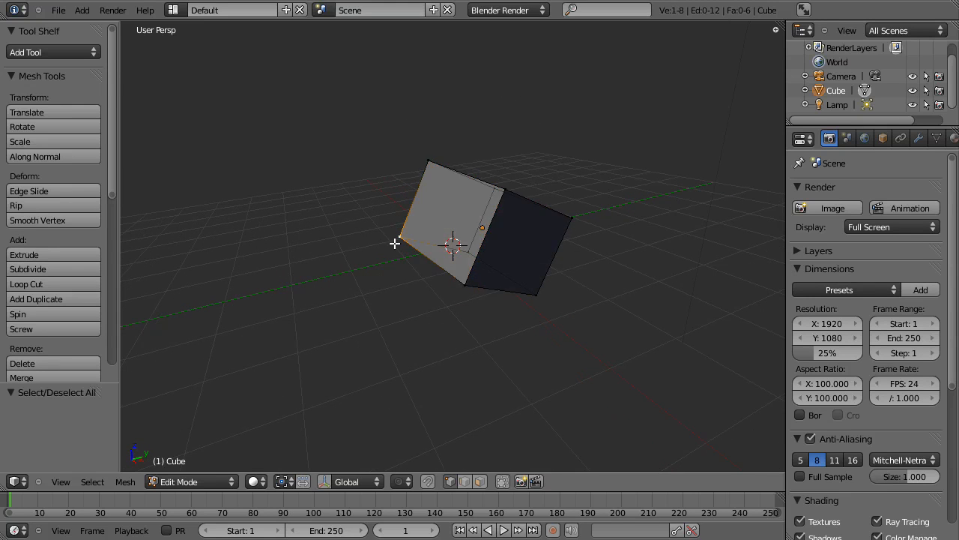
{"action": "right_click", "coordinate": [431, 158], "text": "shift"}
{"action": "right_click", "coordinate": [518, 193], "text": "shift"}
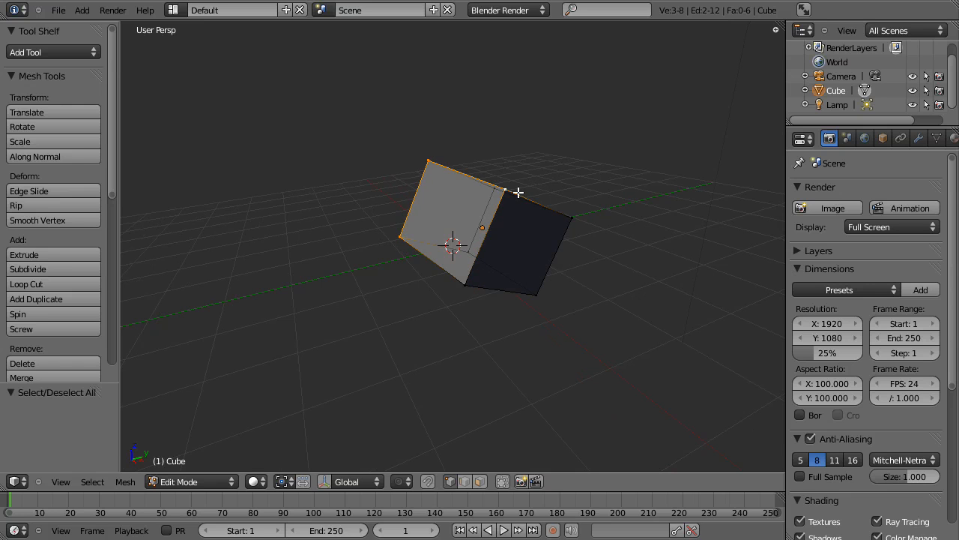
{"action": "right_click", "coordinate": [465, 289], "text": "shift"}
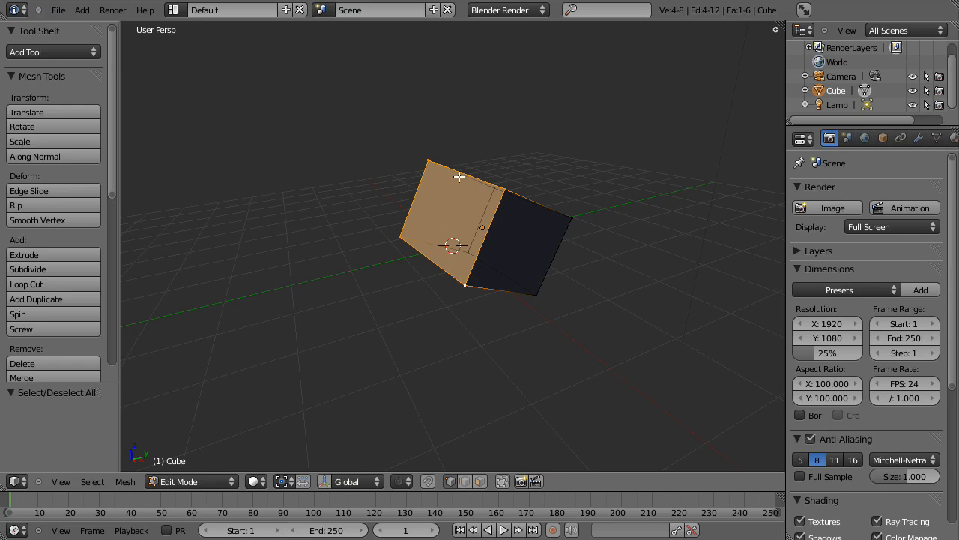
{"action": "right_click", "coordinate": [425, 154], "text": "shift"}
Toggle the selection of all vertices, leaving none selected, and switch the viewport to the front orthographic view.
{"action": "middle_click_drag", "start_coordinate": [625, 186], "coordinate": [552, 289]}
{"action": "scroll", "coordinate": [552, 289], "scroll_direction": "down", "scroll_amount": 2}
{"action": "key", "text": "a"}
{"action": "key", "text": "a"}
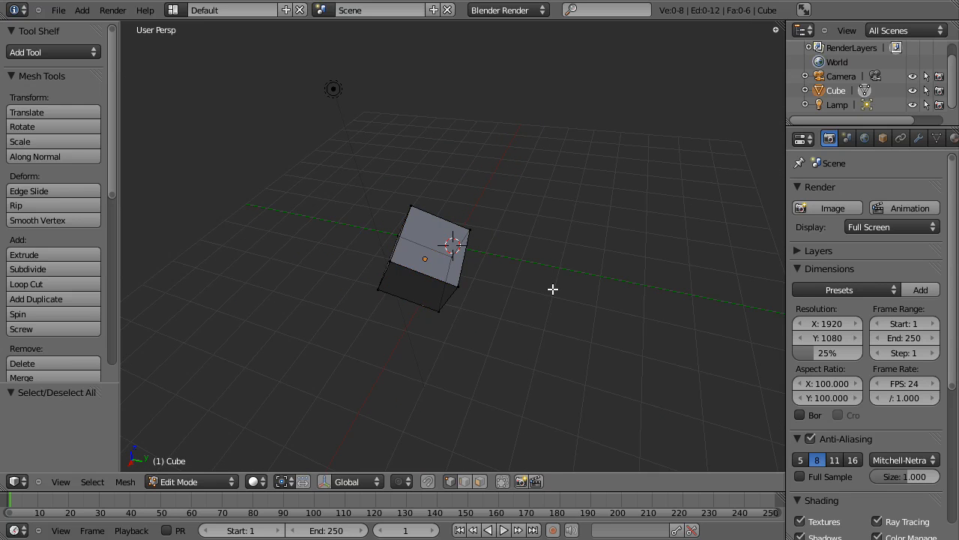
{"action": "key", "text": "a"}
{"action": "key", "text": "a"}
{"action": "key", "text": "a"}
{"action": "key", "text": "KP_1"}
{"action": "key", "text": "KP_5"}
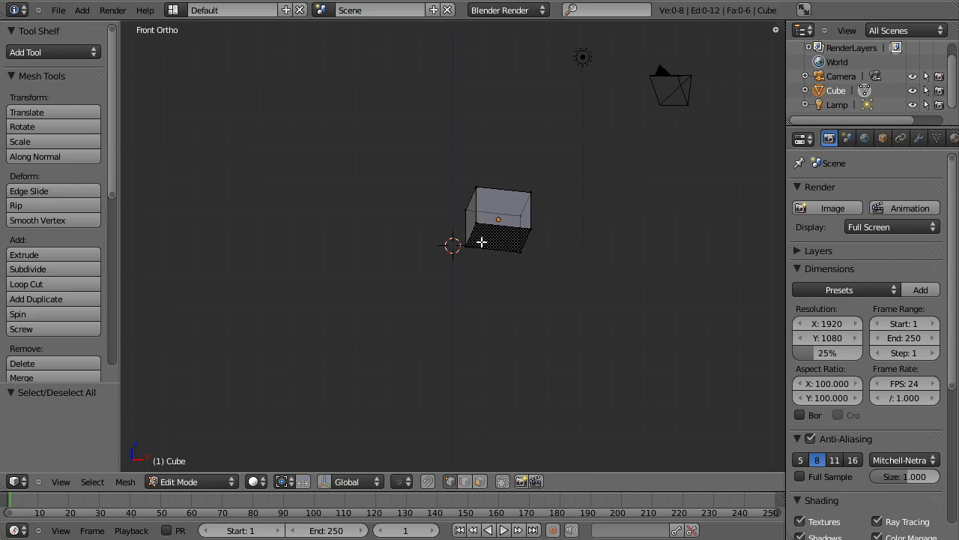
Select the four corner vertices of the cube's upper face in an angled orthographic view.
{"action": "middle_click_drag", "start_coordinate": [445, 202], "coordinate": [552, 233]}
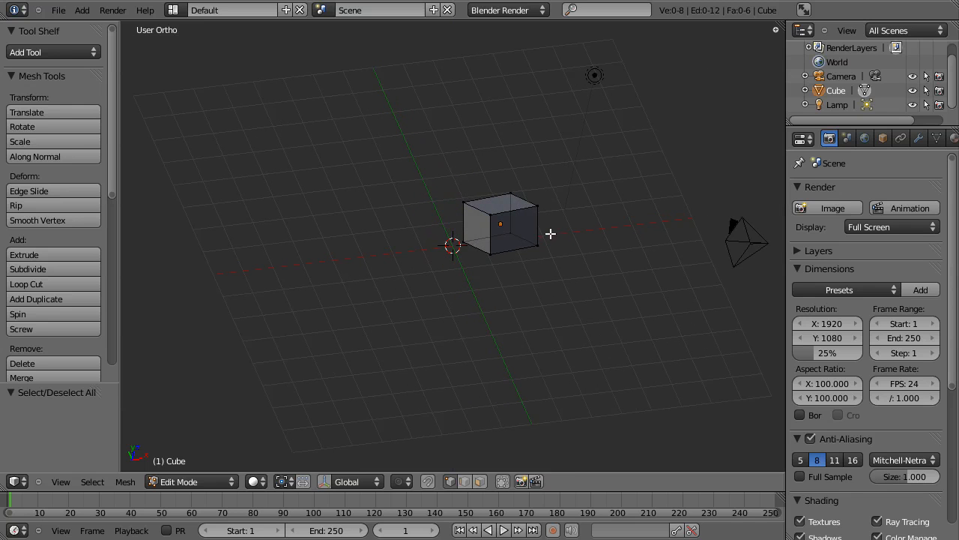
{"action": "right_click", "coordinate": [486, 215]}
{"action": "right_click", "coordinate": [462, 200], "text": "shift"}
{"action": "right_click", "coordinate": [513, 190], "text": "shift"}
{"action": "right_click", "coordinate": [538, 207], "text": "shift"}
Try scaling the selected upper face to about 1.98, and show and hide the transform manipulator.
{"action": "key", "text": "s"}
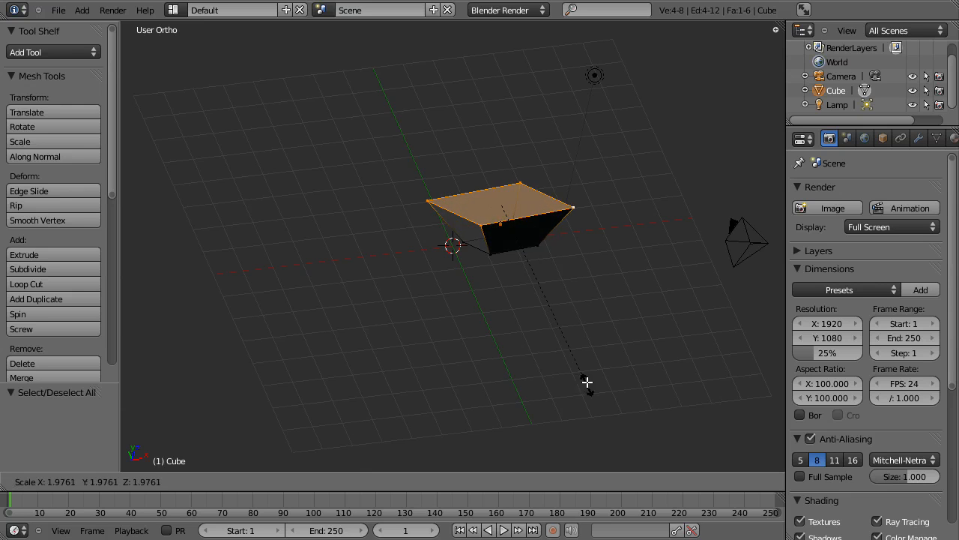
{"action": "left_click", "coordinate": [523, 269]}
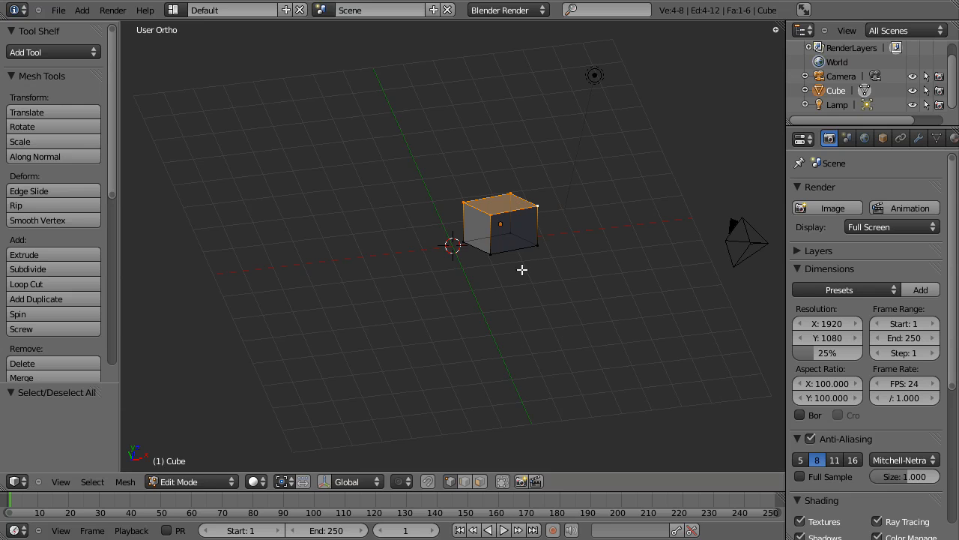
{"action": "left_click", "coordinate": [324, 481]}
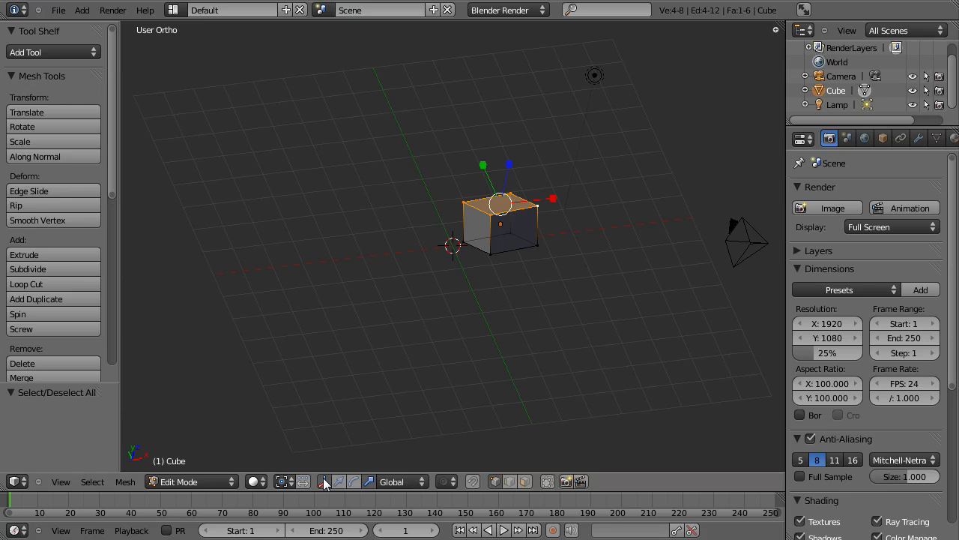
{"action": "left_click", "coordinate": [325, 481]}
Extrude the selected upper face outward by about 1.45 units and adjust the extruded end with a free move.
{"action": "middle_click_drag", "start_coordinate": [473, 304], "coordinate": [545, 308]}
{"action": "middle_click_drag", "start_coordinate": [565, 255], "coordinate": [613, 279]}
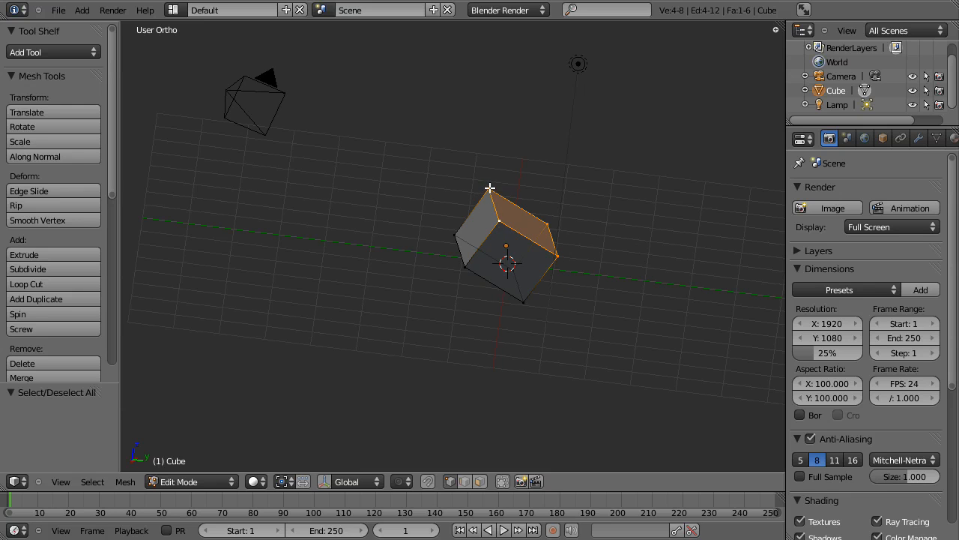
{"action": "key", "text": "e"}
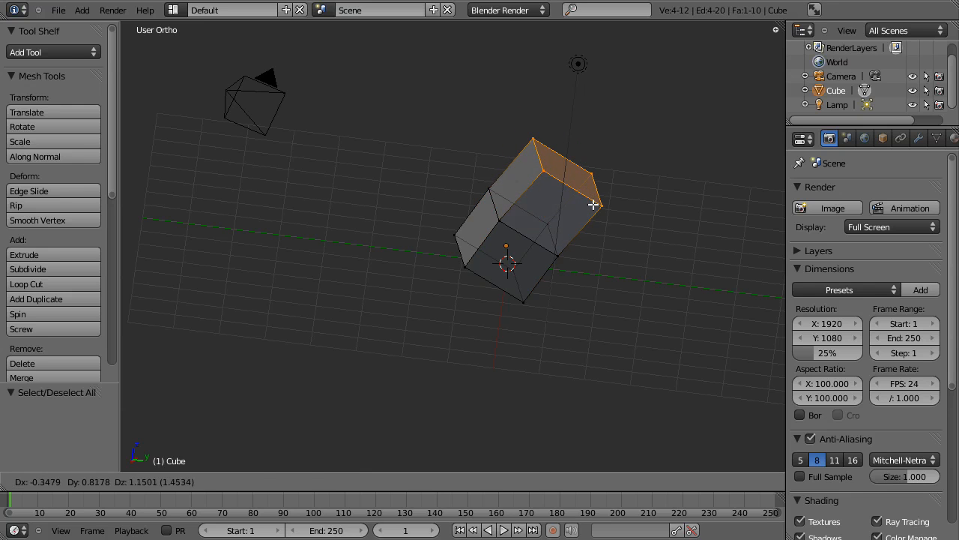
{"action": "left_click", "coordinate": [589, 199]}
{"action": "middle_click_drag", "start_coordinate": [413, 240], "coordinate": [555, 317]}
{"action": "key", "text": "g"}
{"action": "left_click", "coordinate": [563, 322]}
Select only the two vertices of one outer edge on the extruded block and extrude them by X -1.228, Y -0.184, Z -0.016.
{"action": "key", "text": "a"}
{"action": "right_click", "coordinate": [517, 129]}
{"action": "right_click", "coordinate": [480, 189], "text": "shift"}
{"action": "key", "text": "e"}
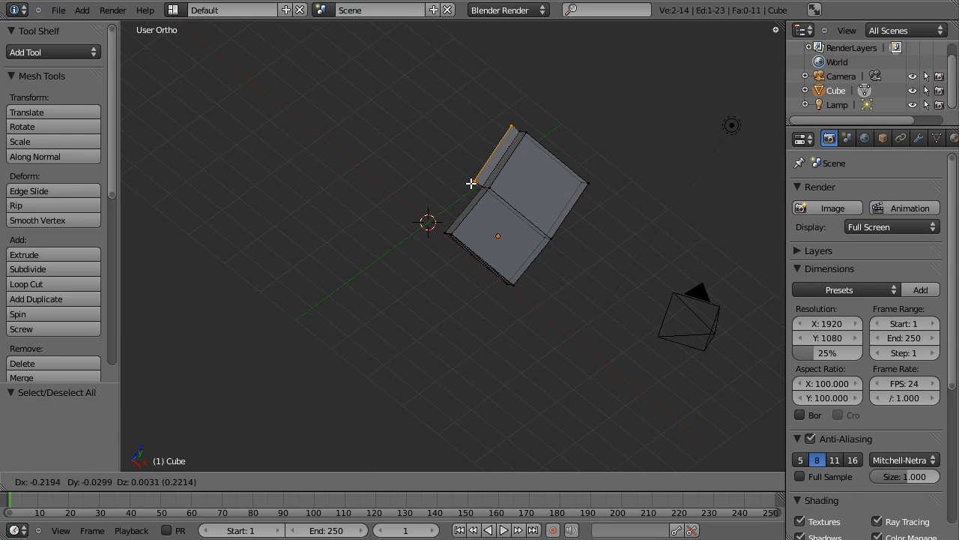
{"action": "left_click", "coordinate": [433, 157]}
{"action": "middle_click_drag", "start_coordinate": [433, 157], "coordinate": [454, 249]}
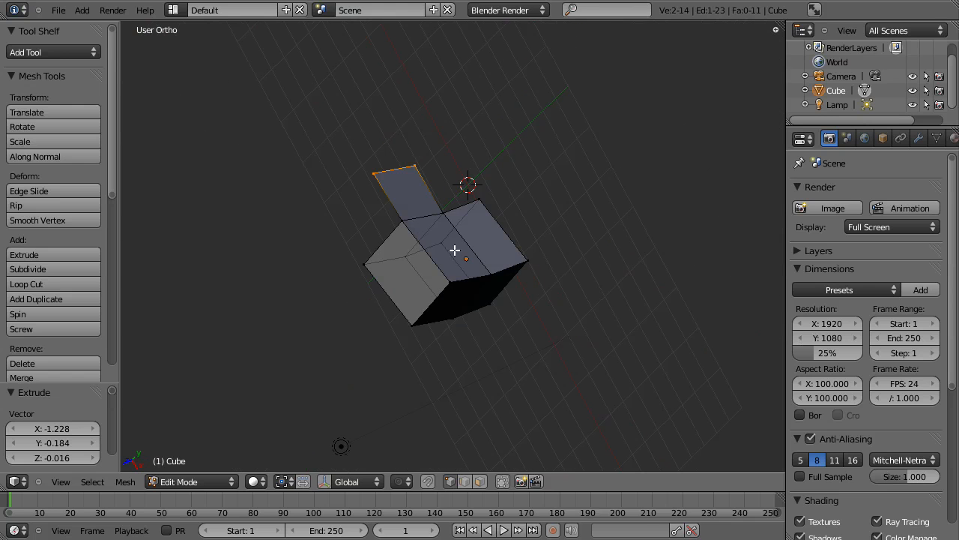
Add the four vertices of the adjoining block face to the selection and extrude both faces by X -0.311, Y 0.461, Z -1.074.
{"action": "right_click", "coordinate": [414, 217], "text": "shift"}
{"action": "right_click", "coordinate": [449, 217], "text": "shift"}
{"action": "right_click", "coordinate": [491, 284], "text": "shift"}
{"action": "right_click", "coordinate": [435, 279], "text": "shift"}
{"action": "key", "text": "e"}
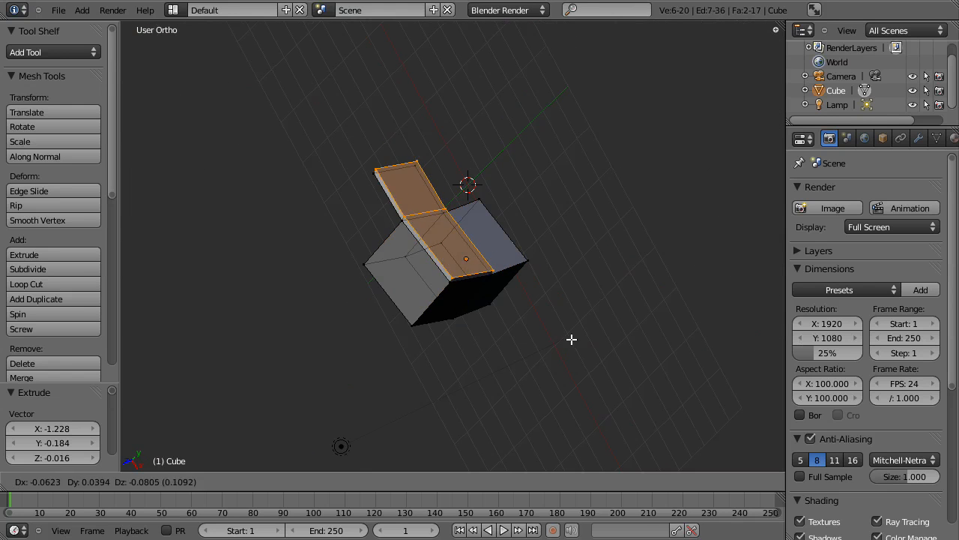
{"action": "left_click", "coordinate": [606, 309]}
Move the newly extruded faces freely by about X -0.057, Y 0.315, Z 0.276.
{"action": "middle_click_drag", "start_coordinate": [606, 308], "coordinate": [475, 181]}
{"action": "key", "text": "g"}
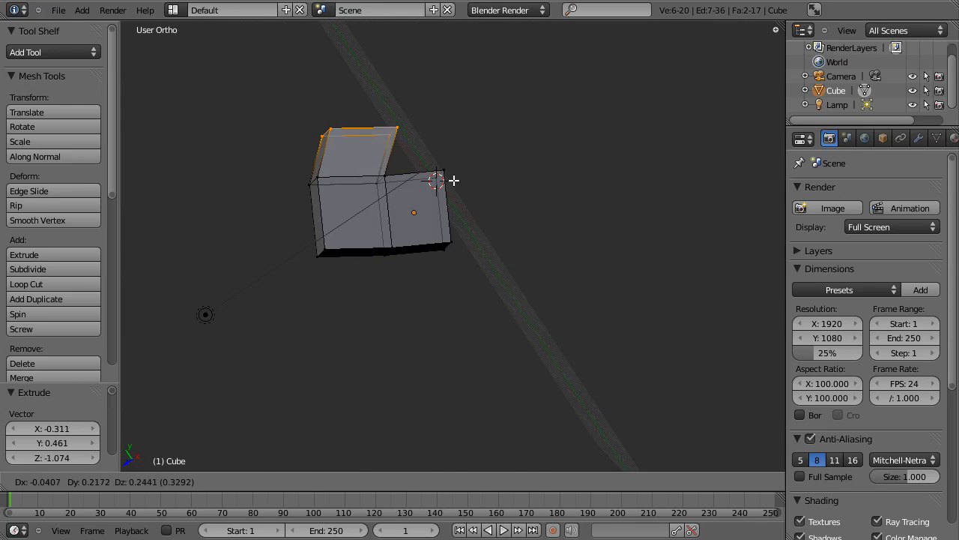
{"action": "left_click", "coordinate": [452, 181]}
Return the edited cube to Object Mode and delete it from the scene.
{"action": "middle_click_drag", "start_coordinate": [289, 248], "coordinate": [488, 182]}
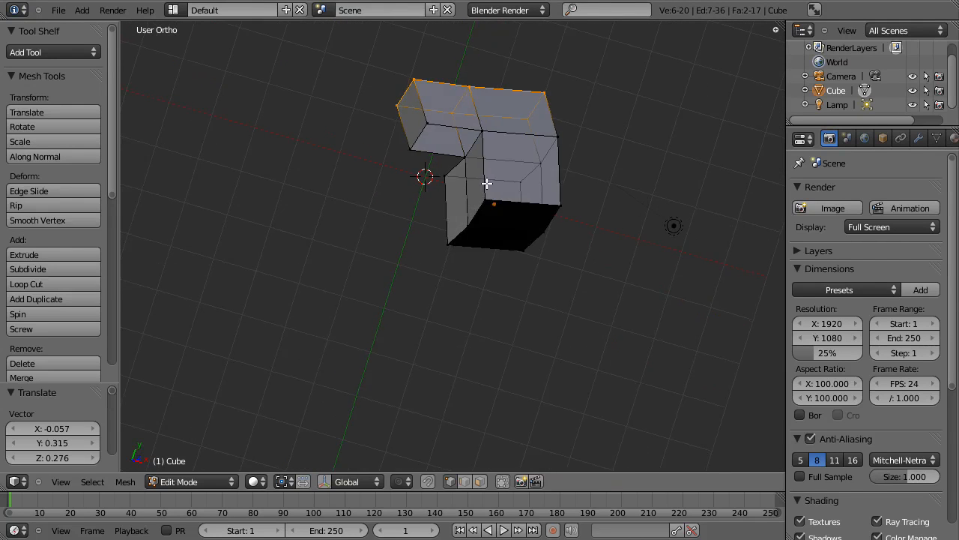
{"action": "middle_click_drag", "start_coordinate": [521, 252], "coordinate": [469, 231]}
{"action": "scroll", "coordinate": [537, 242], "scroll_direction": "down", "scroll_amount": 5}
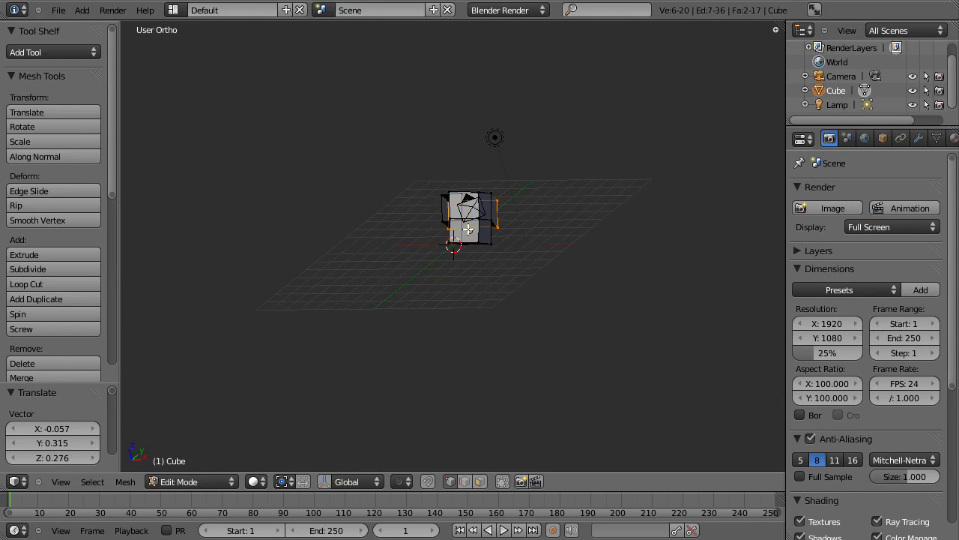
{"action": "scroll", "coordinate": [468, 228], "scroll_direction": "up", "scroll_amount": 1}
{"action": "key", "text": "Tab"}
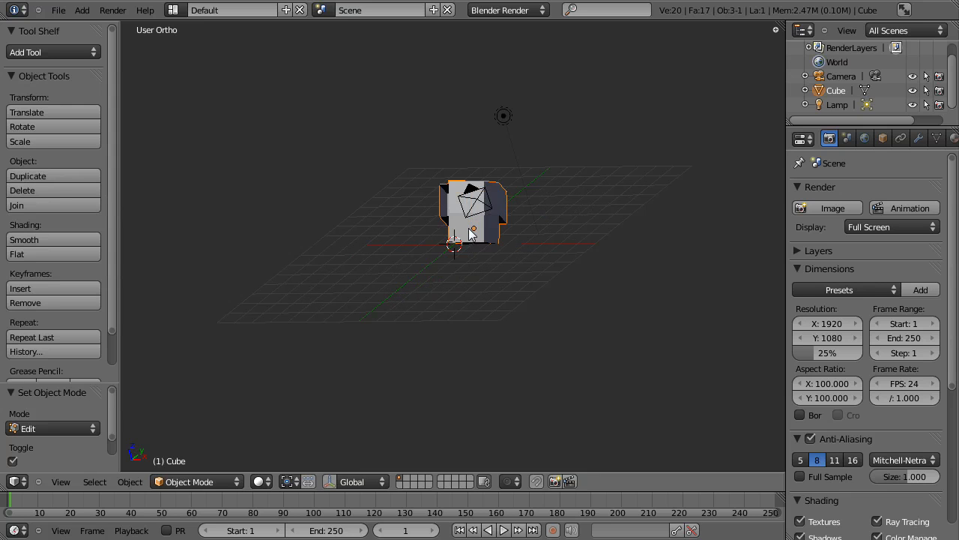
{"action": "key", "text": "x"}
{"action": "left_click", "coordinate": [455, 229]}
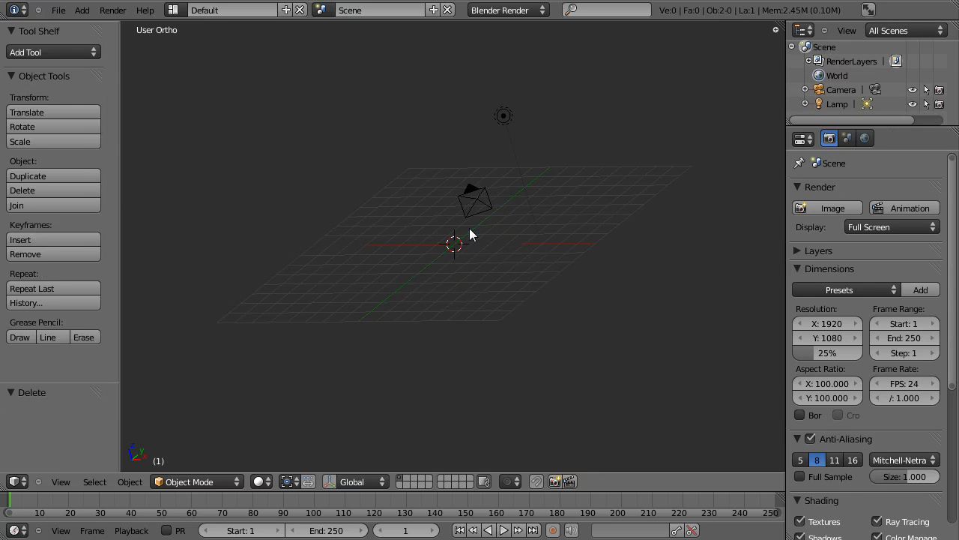
Switch to the top orthographic view and examine the object types available to add, including the surface primitives.
{"action": "key", "text": "KP_7"}
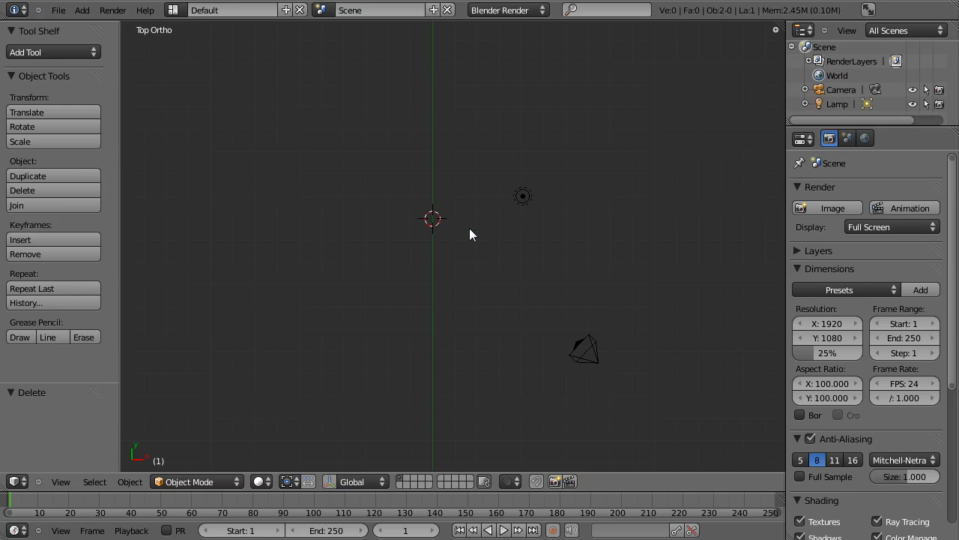
{"action": "scroll", "coordinate": [470, 232], "scroll_direction": "down", "scroll_amount": 2}
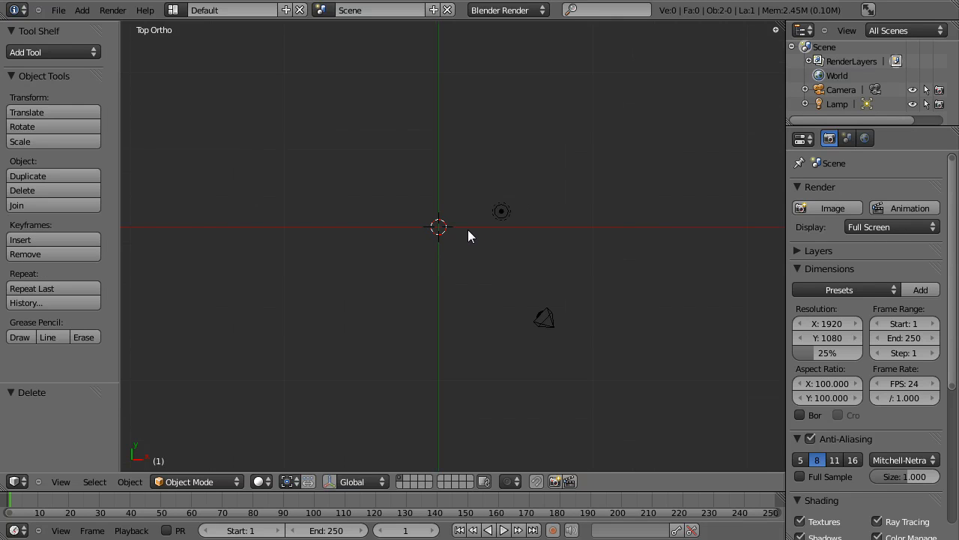
{"action": "scroll", "coordinate": [475, 283], "scroll_direction": "up", "scroll_amount": 1}
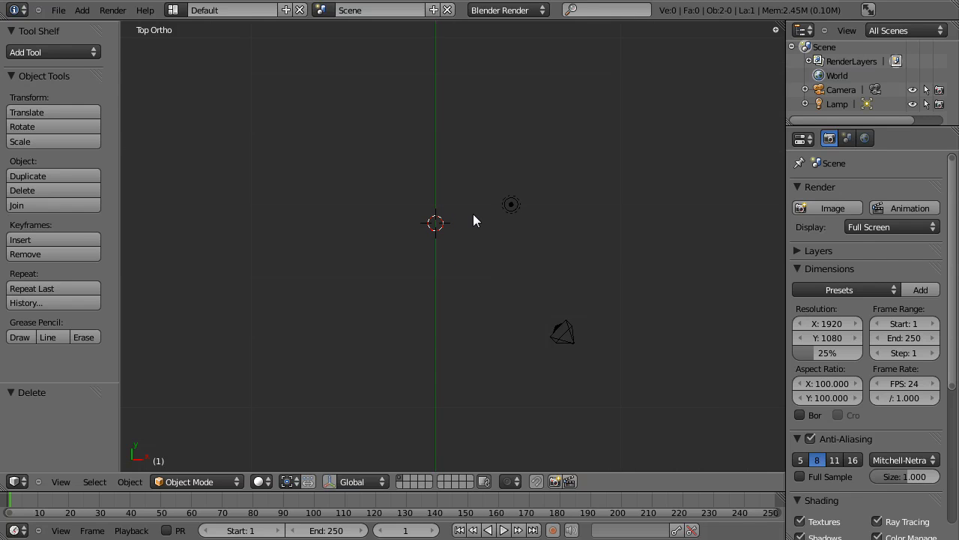
{"action": "key", "text": "shift+a"}
{"action": "mouse_move", "coordinate": [473, 215]}
{"action": "left_click", "coordinate": [84, 10]}
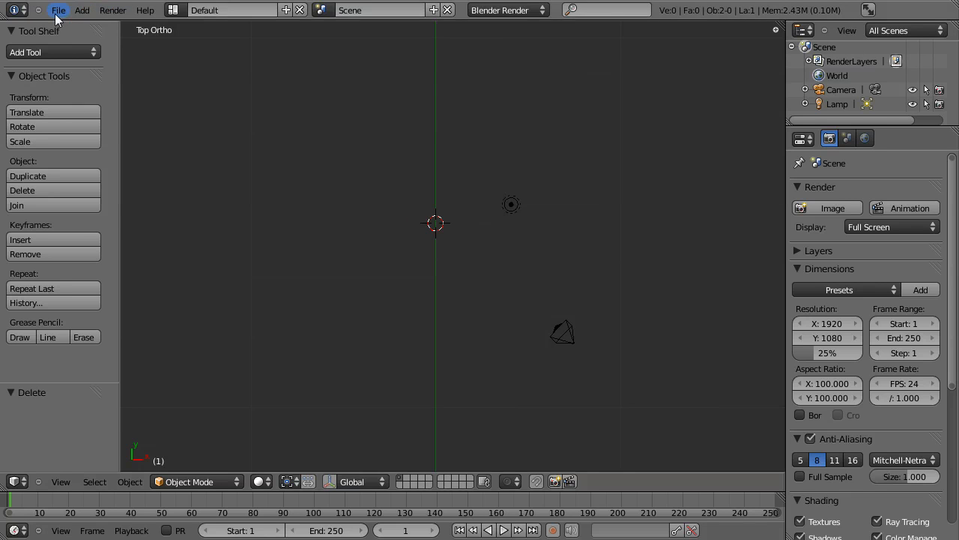
{"action": "left_click", "coordinate": [80, 12]}
{"action": "mouse_move", "coordinate": [84, 24]}
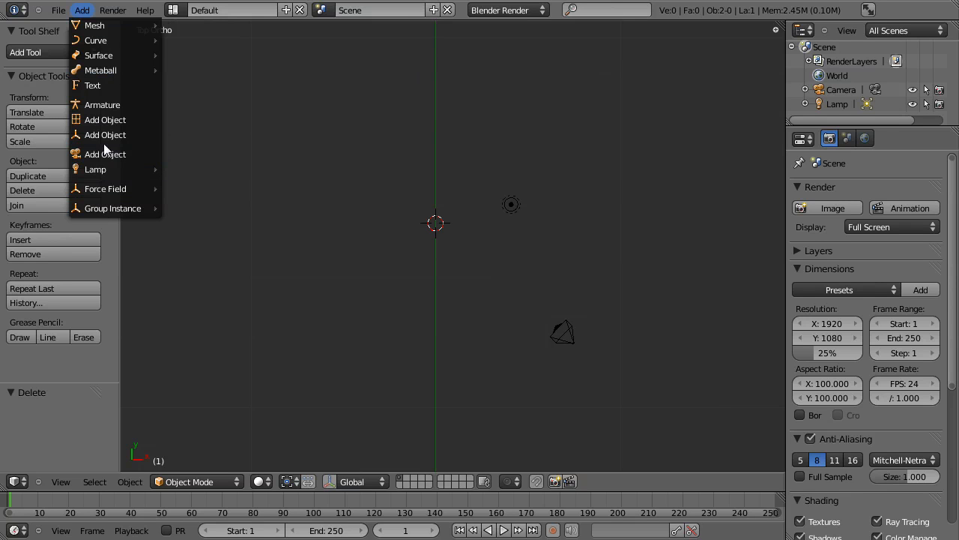
{"action": "mouse_move", "coordinate": [101, 57]}
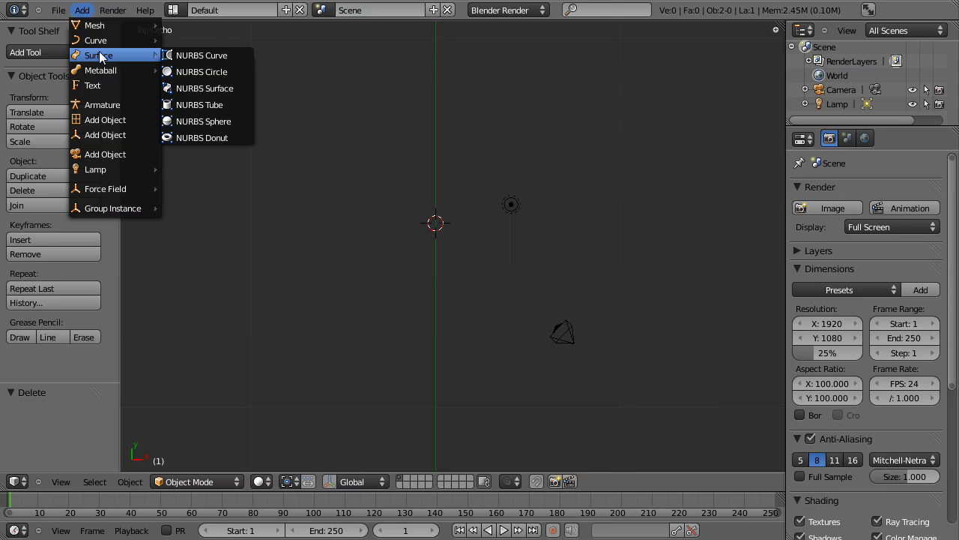
Add a torus mesh at the 3D cursor and view it closer from an angle.
{"action": "left_click", "coordinate": [81, 10]}
{"action": "mouse_move", "coordinate": [86, 32]}
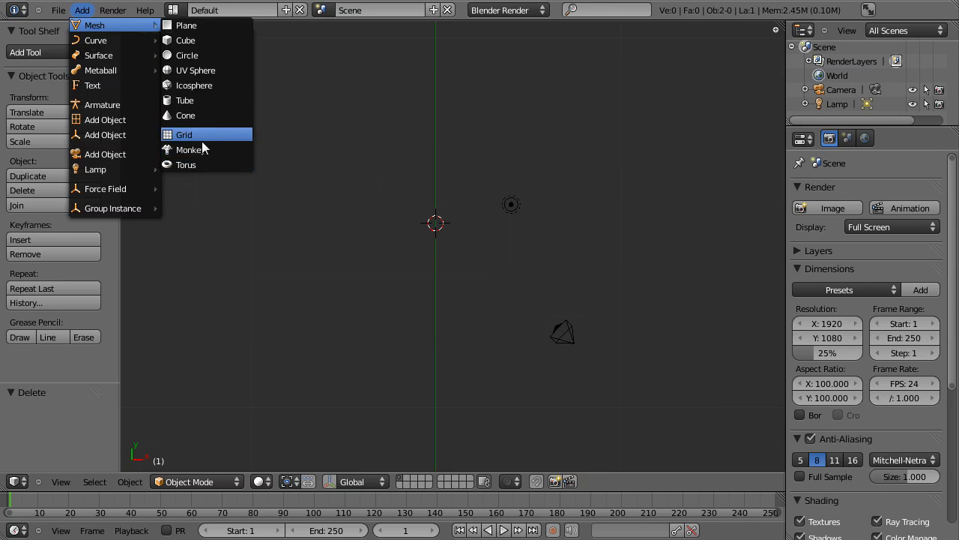
{"action": "left_click", "coordinate": [192, 166]}
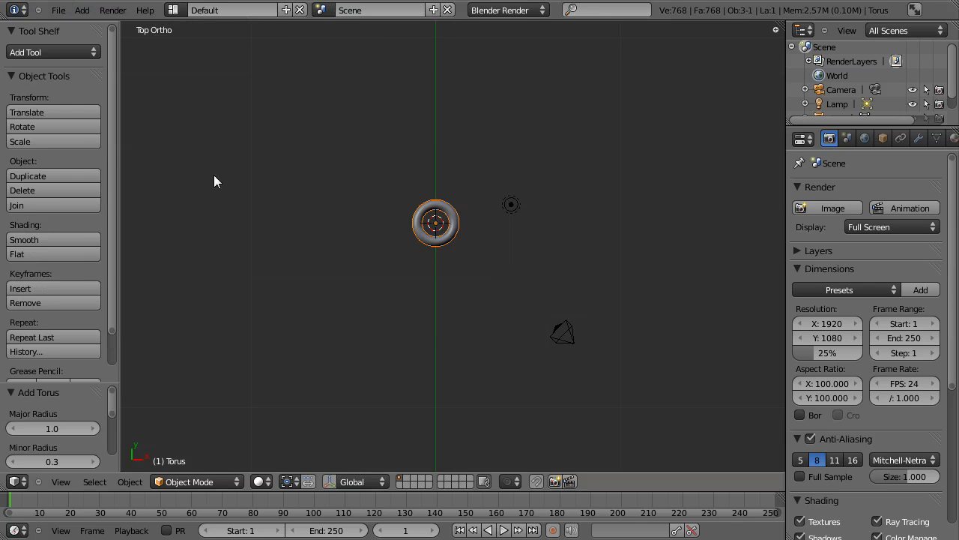
{"action": "scroll", "coordinate": [452, 240], "scroll_direction": "up", "scroll_amount": 5}
{"action": "middle_click_drag", "start_coordinate": [431, 300], "coordinate": [378, 129]}
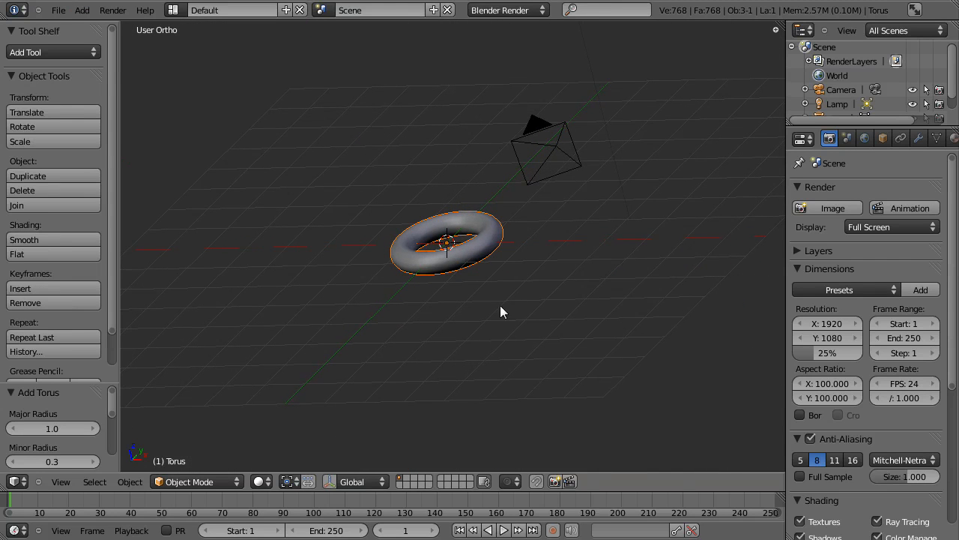
Enter Edit Mode and duplicate the torus mesh twice upward, offsetting the second copy by about X 0.161, Y 0.175, Z 0.969.
{"action": "key", "text": "Tab"}
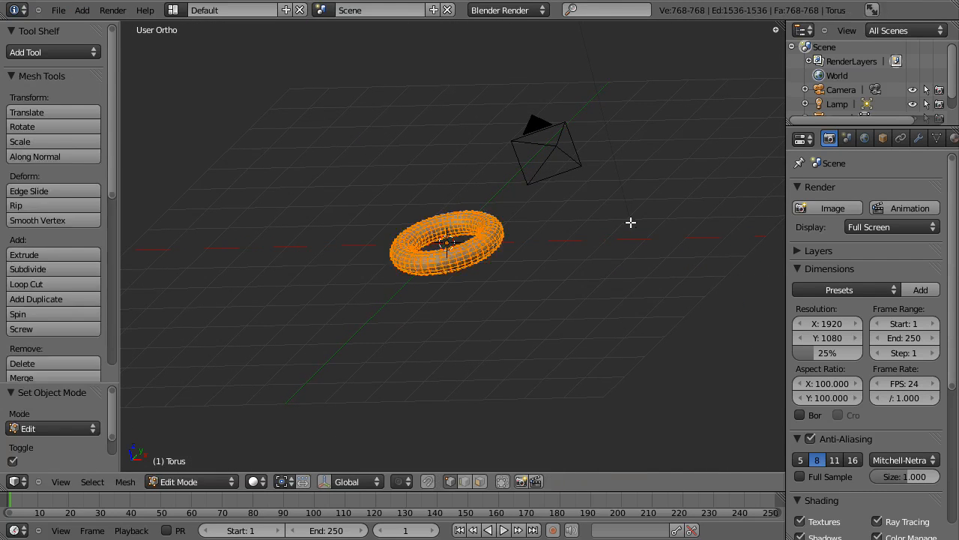
{"action": "scroll", "coordinate": [501, 288], "scroll_direction": "up", "scroll_amount": 3}
{"action": "middle_click_drag", "start_coordinate": [330, 284], "coordinate": [253, 254]}
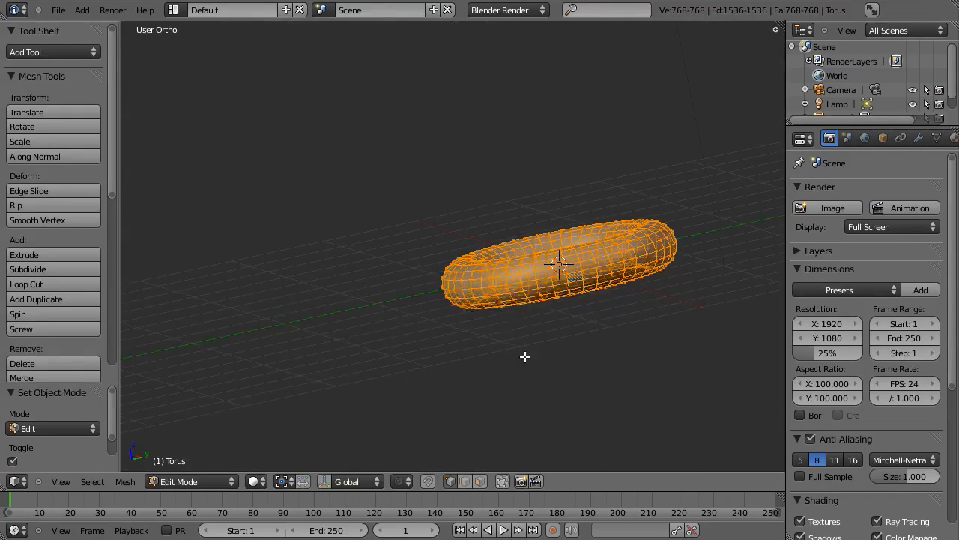
{"action": "key", "text": "shift+d"}
{"action": "left_click", "coordinate": [422, 240]}
{"action": "middle_click_drag", "start_coordinate": [422, 240], "coordinate": [475, 238]}
{"action": "key", "text": "shift+d"}
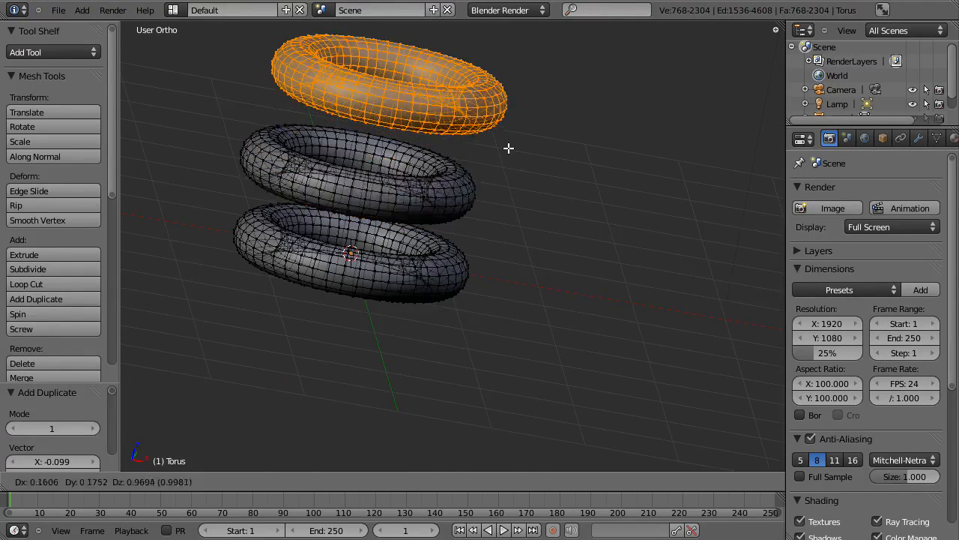
{"action": "left_click", "coordinate": [512, 154]}
Show the mesh as wireframe from the side and box-select the middle ring in addition to the top one.
{"action": "middle_click_drag", "start_coordinate": [527, 262], "coordinate": [367, 211]}
{"action": "middle_click_drag", "start_coordinate": [618, 174], "coordinate": [507, 266], "text": "shift"}
{"action": "scroll", "coordinate": [540, 242], "scroll_direction": "up", "scroll_amount": 3}
{"action": "key", "text": "z"}
{"action": "key", "text": "z"}
{"action": "key", "text": "z"}
{"action": "key", "text": "b"}
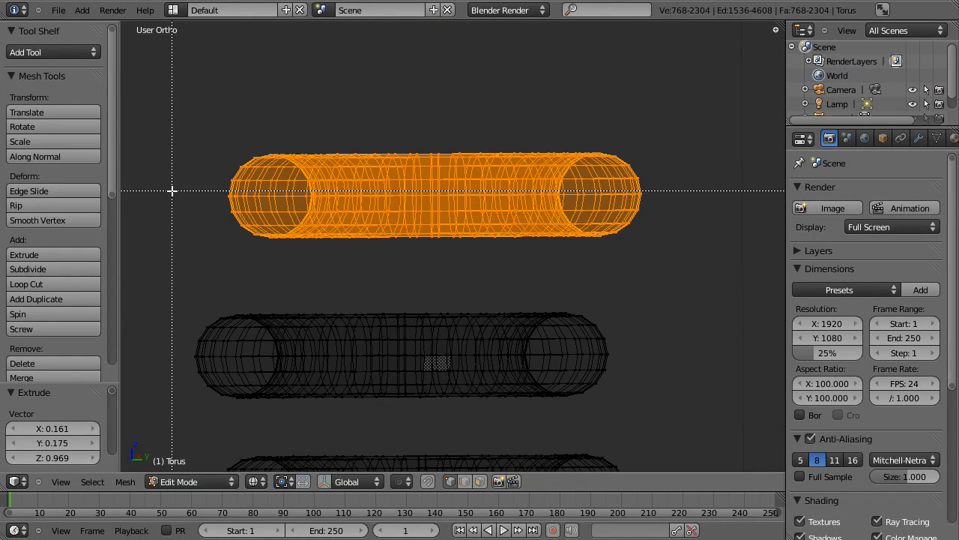
{"action": "key", "text": "Escape"}
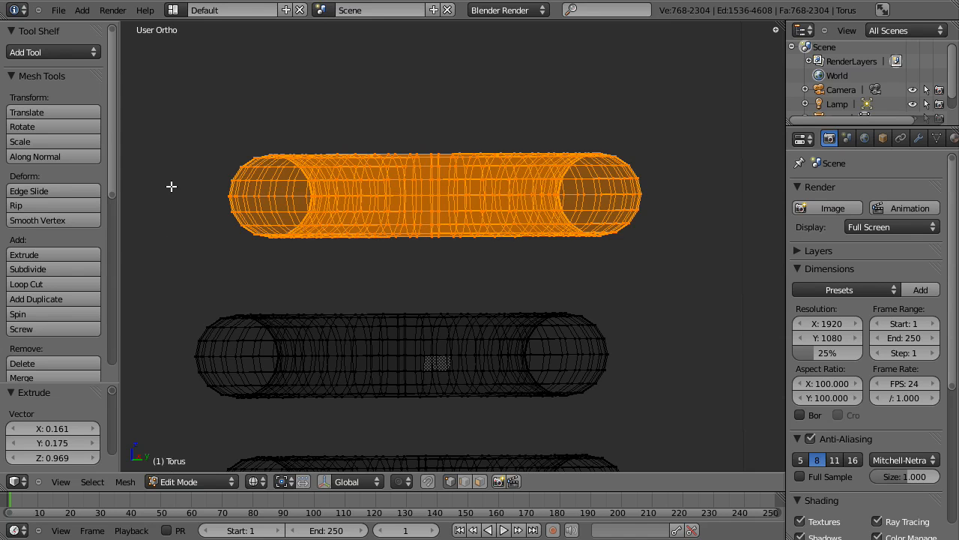
{"action": "scroll", "coordinate": [189, 188], "scroll_direction": "down", "scroll_amount": 3}
{"action": "scroll", "coordinate": [445, 255], "scroll_direction": "up", "scroll_amount": 2}
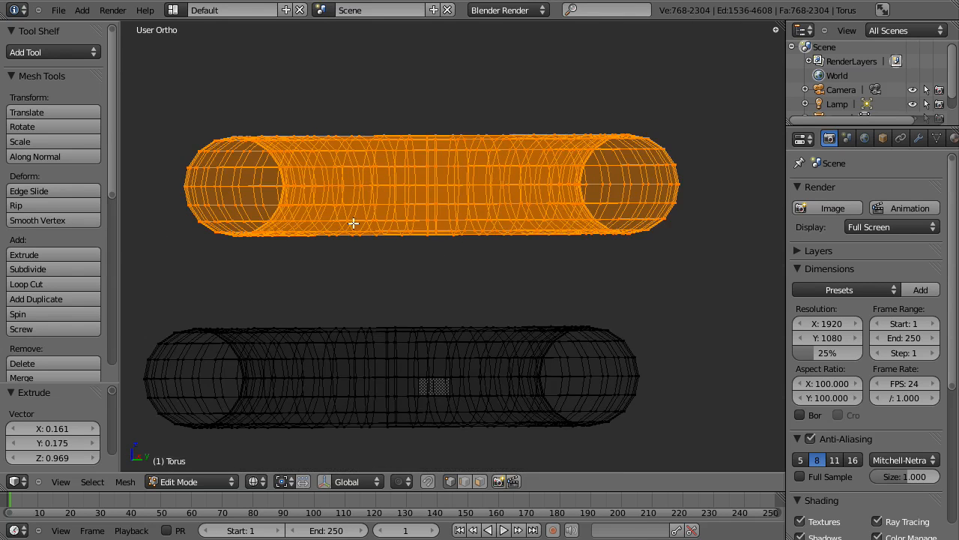
{"action": "key", "text": "b"}
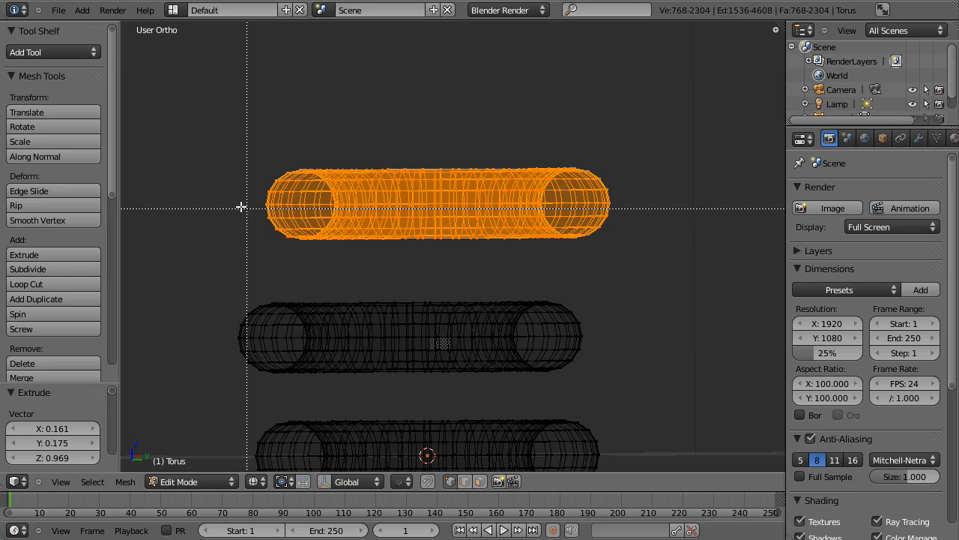
{"action": "left_click_drag", "start_coordinate": [147, 281], "coordinate": [684, 392]}
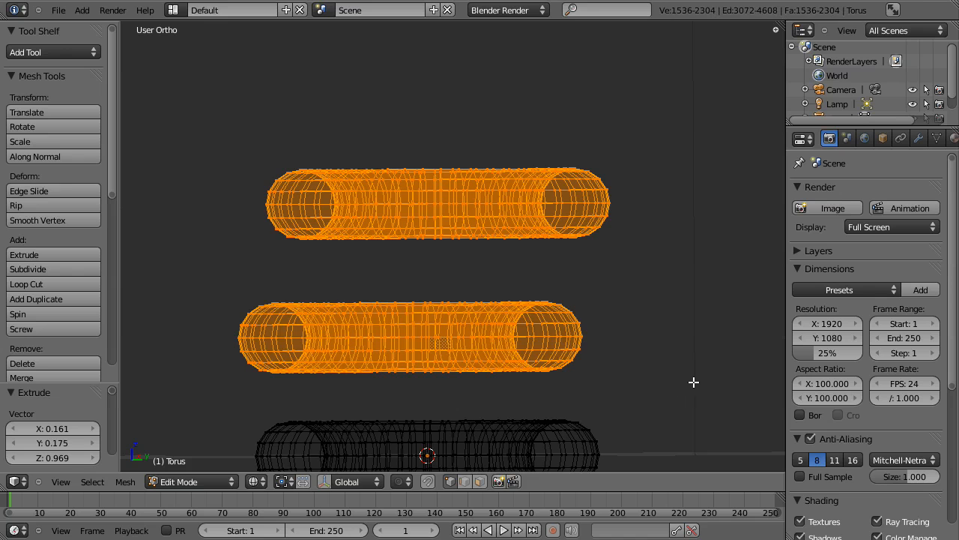
{"action": "middle_click_drag", "start_coordinate": [378, 385], "coordinate": [422, 315], "text": "shift"}
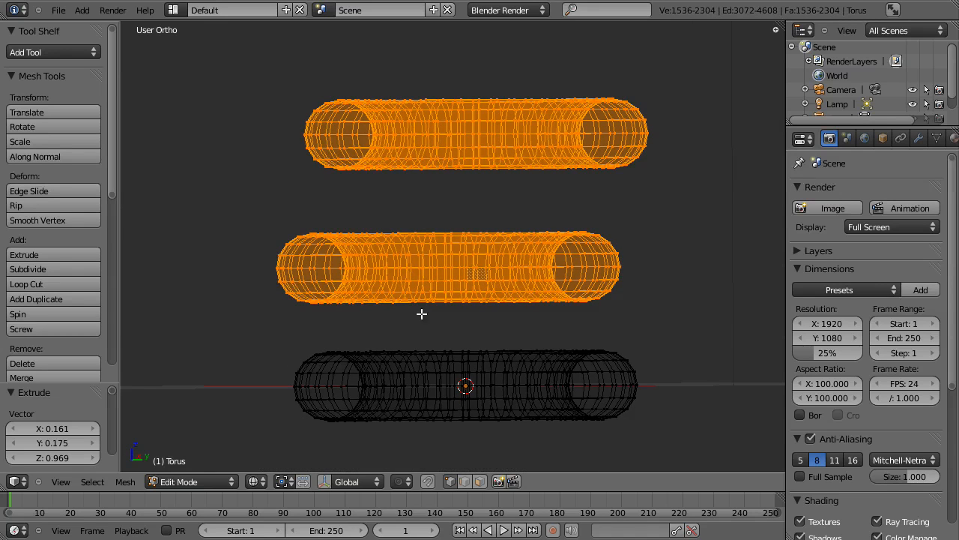
Box-select the bottom ring as well, then deselect everything and return to solid shading.
{"action": "key", "text": "b"}
{"action": "left_click_drag", "start_coordinate": [219, 263], "coordinate": [802, 276]}
{"action": "key", "text": "b"}
{"action": "left_click_drag", "start_coordinate": [213, 269], "coordinate": [734, 440]}
{"action": "middle_click_drag", "start_coordinate": [482, 302], "coordinate": [455, 259]}
{"action": "key", "text": "a"}
{"action": "scroll", "coordinate": [571, 333], "scroll_direction": "down", "scroll_amount": 4}
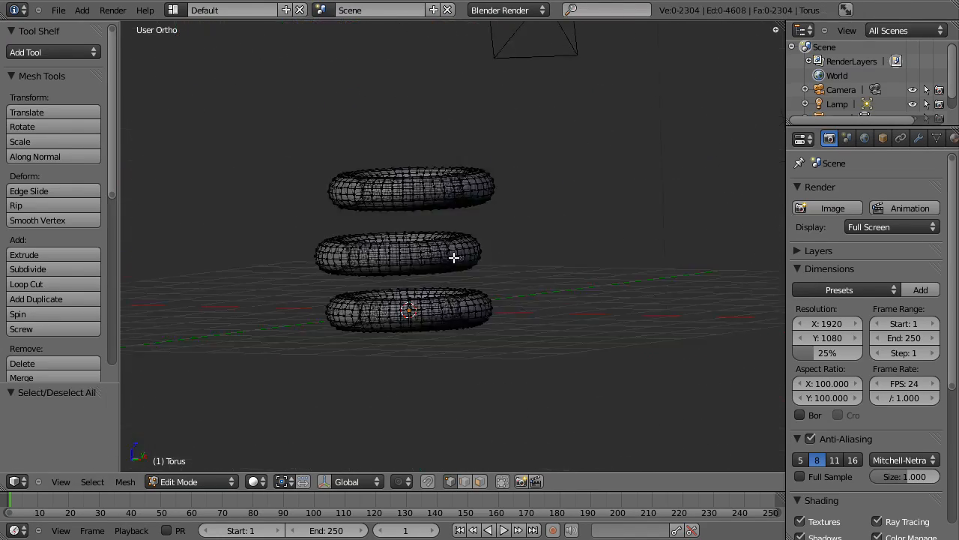
Switch to Object Mode and back, and select the top and middle rings by their linked geometry.
{"action": "key", "text": "Tab"}
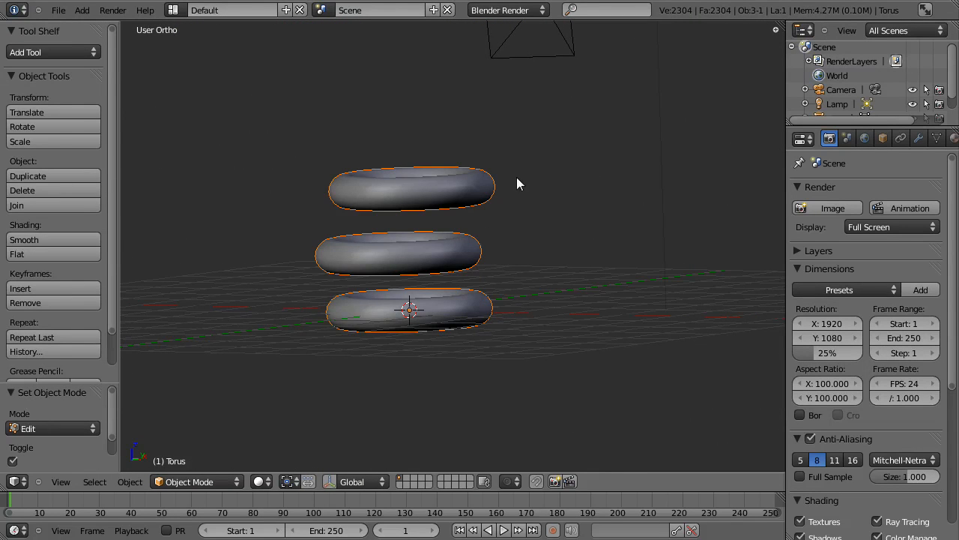
{"action": "key", "text": "Tab"}
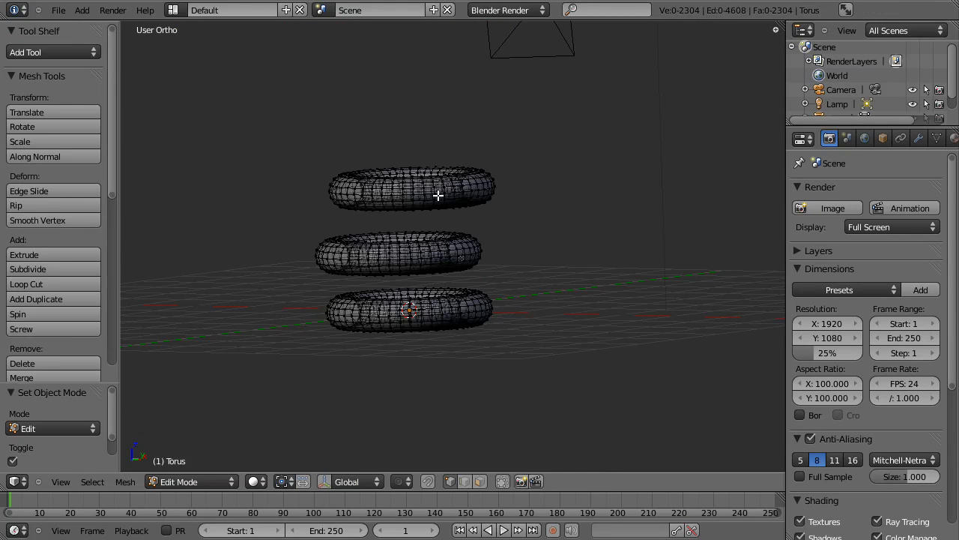
{"action": "key", "text": "l"}
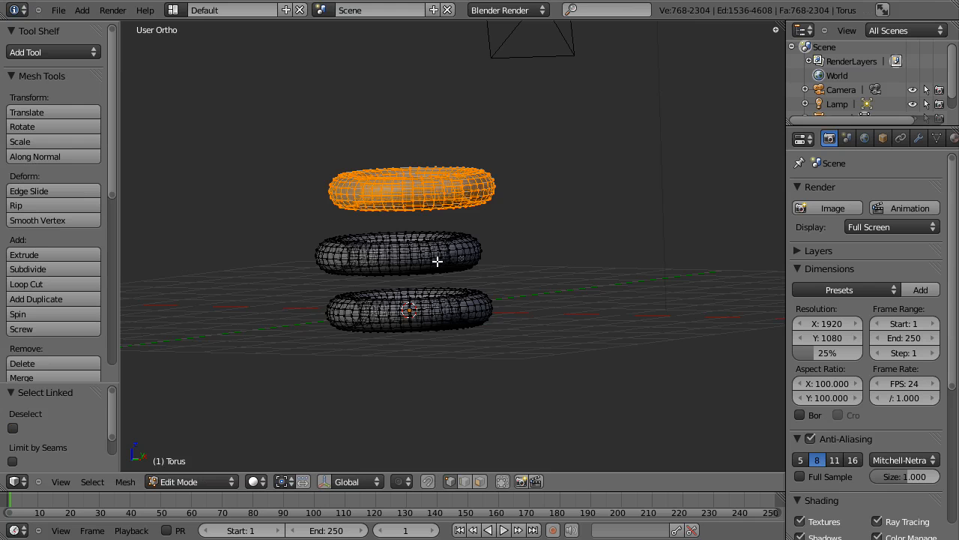
{"action": "key", "text": "l"}
{"action": "mouse_move", "coordinate": [441, 257]}
{"action": "middle_mouse_down"}
{"action": "mouse_move", "coordinate": [440, 284]}
{"action": "mouse_move", "coordinate": [390, 321]}
{"action": "mouse_move", "coordinate": [431, 257]}
{"action": "middle_mouse_up"}
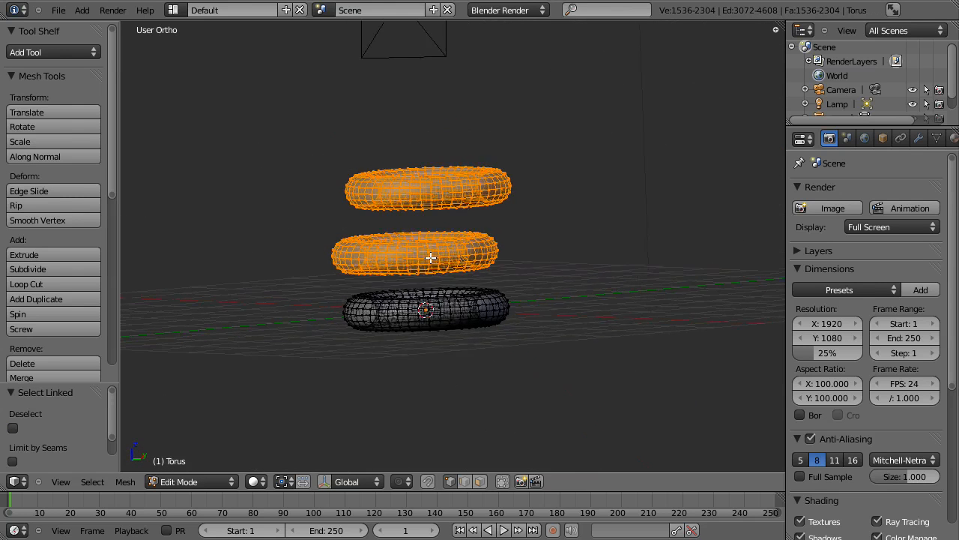
Dismiss the mesh deletion options, delete the whole torus object in Object Mode and undo that deletion.
{"action": "key", "text": "x"}
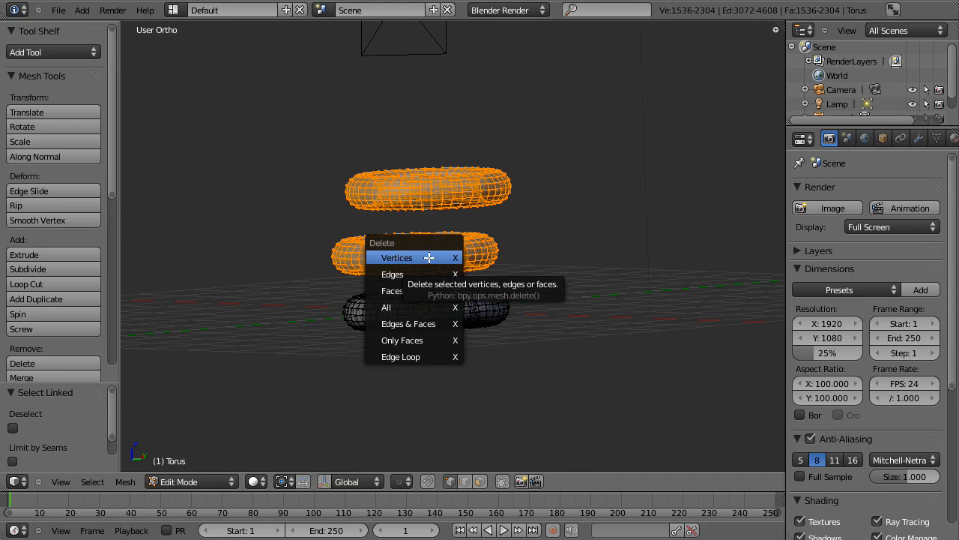
{"action": "key", "text": "Tab"}
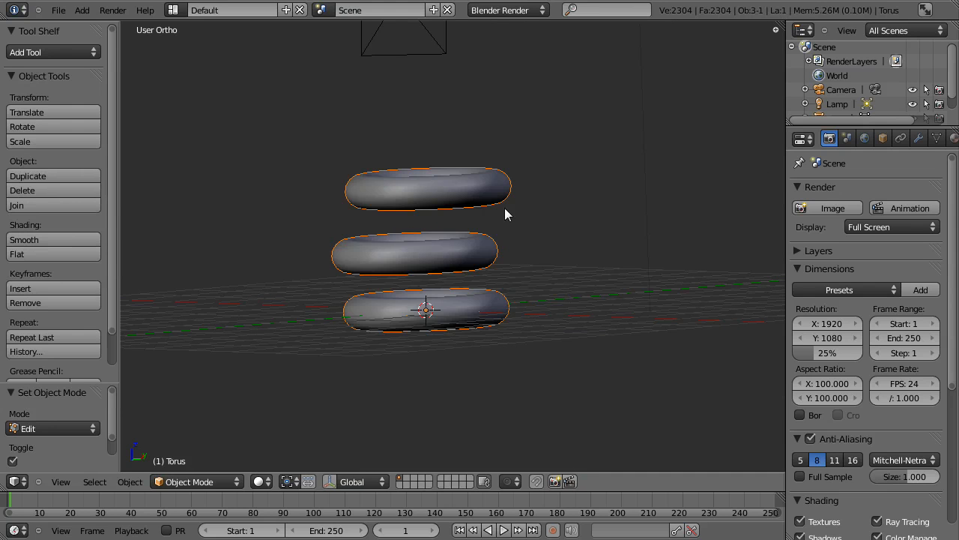
{"action": "key", "text": "x"}
{"action": "left_click", "coordinate": [470, 228]}
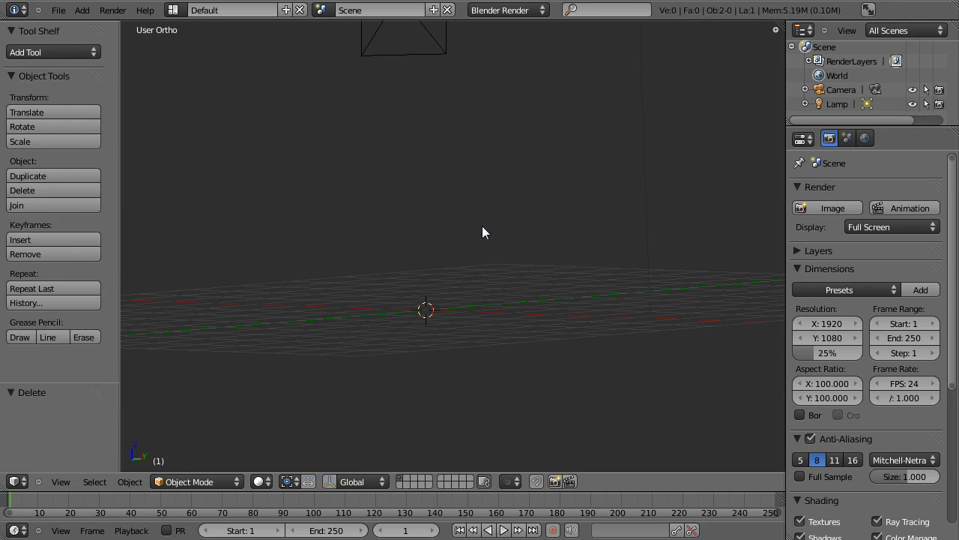
{"action": "key", "text": "ctrl+z"}
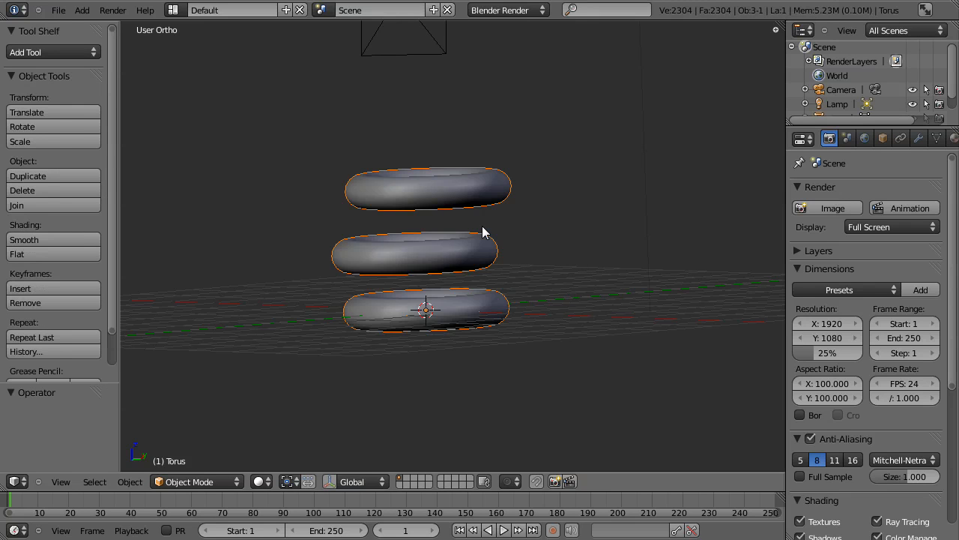
Return to Edit Mode, clear the selection and select several individual vertices on the side of the top ring.
{"action": "key", "text": "Tab"}
{"action": "scroll", "coordinate": [491, 214], "scroll_direction": "up", "scroll_amount": 2}
{"action": "scroll", "coordinate": [521, 196], "scroll_direction": "up", "scroll_amount": 2}
{"action": "middle_click_drag", "start_coordinate": [527, 189], "coordinate": [442, 241], "text": "shift"}
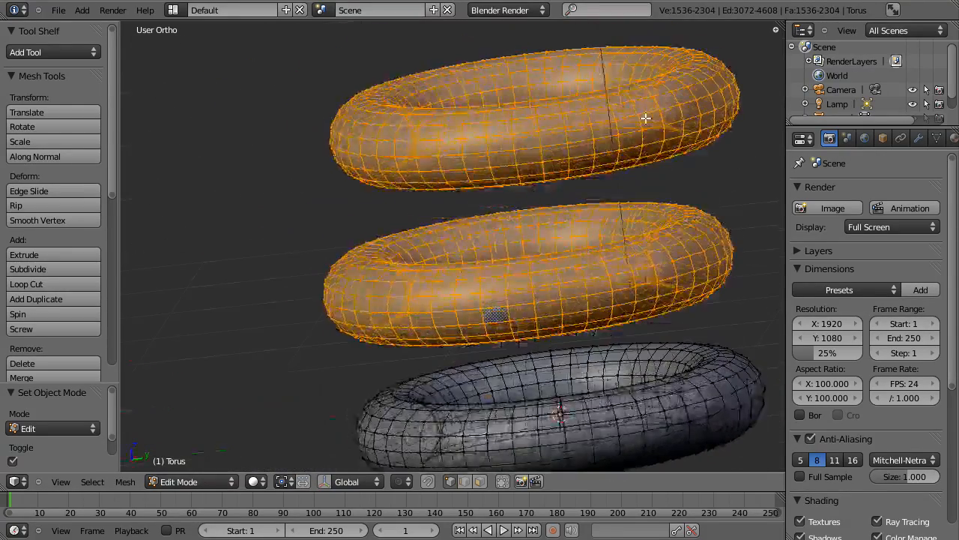
{"action": "key", "text": "a"}
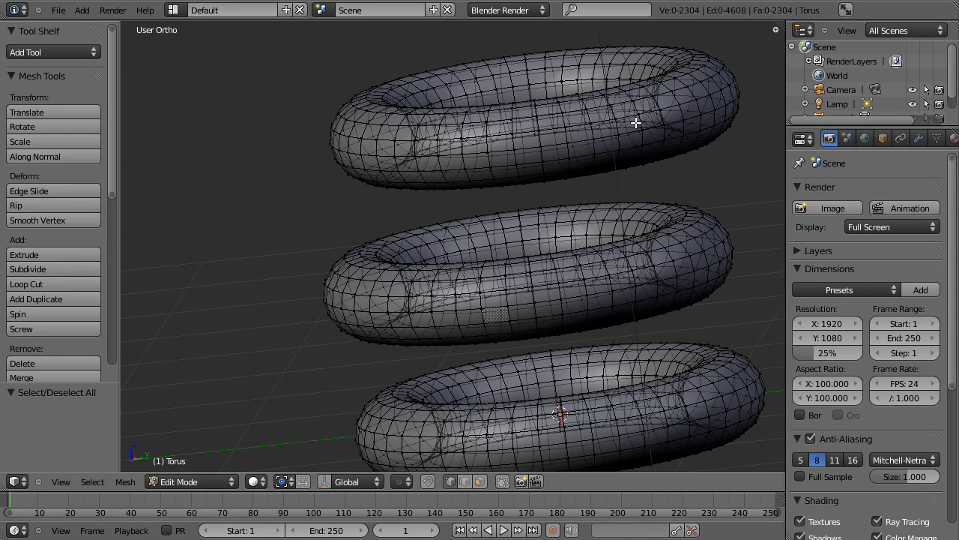
{"action": "right_click", "coordinate": [638, 106]}
{"action": "right_click", "coordinate": [638, 117]}
{"action": "right_click", "coordinate": [632, 98], "text": "shift"}
{"action": "right_click", "coordinate": [653, 96], "text": "shift"}
{"action": "right_click", "coordinate": [656, 108], "text": "shift"}
Add two neighbouring vertices to the selection to complete one face on the outer side of the top ring.
{"action": "middle_click_drag", "start_coordinate": [659, 109], "coordinate": [602, 242]}
{"action": "middle_click_drag", "start_coordinate": [600, 284], "coordinate": [514, 278], "text": "shift"}
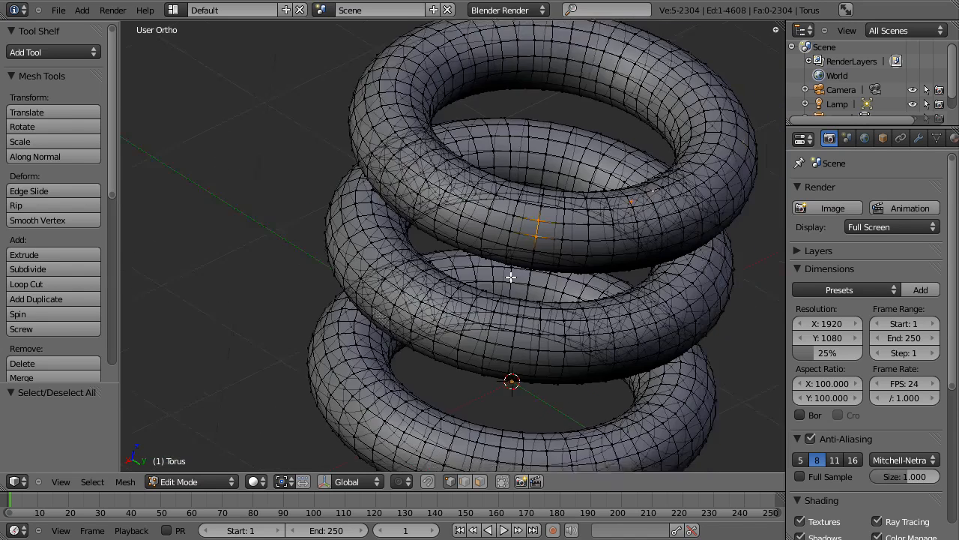
{"action": "scroll", "coordinate": [517, 273], "scroll_direction": "up", "scroll_amount": 3}
{"action": "right_click", "coordinate": [647, 230], "text": "shift"}
{"action": "right_click", "coordinate": [644, 217], "text": "shift"}
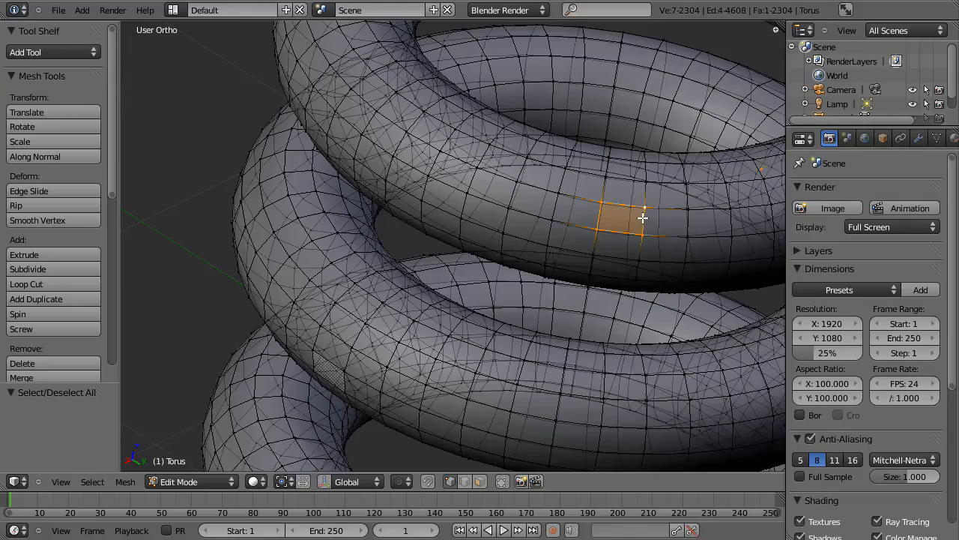
{"action": "scroll", "coordinate": [643, 216], "scroll_direction": "down", "scroll_amount": 3}
{"action": "middle_click_drag", "start_coordinate": [564, 314], "coordinate": [412, 283]}
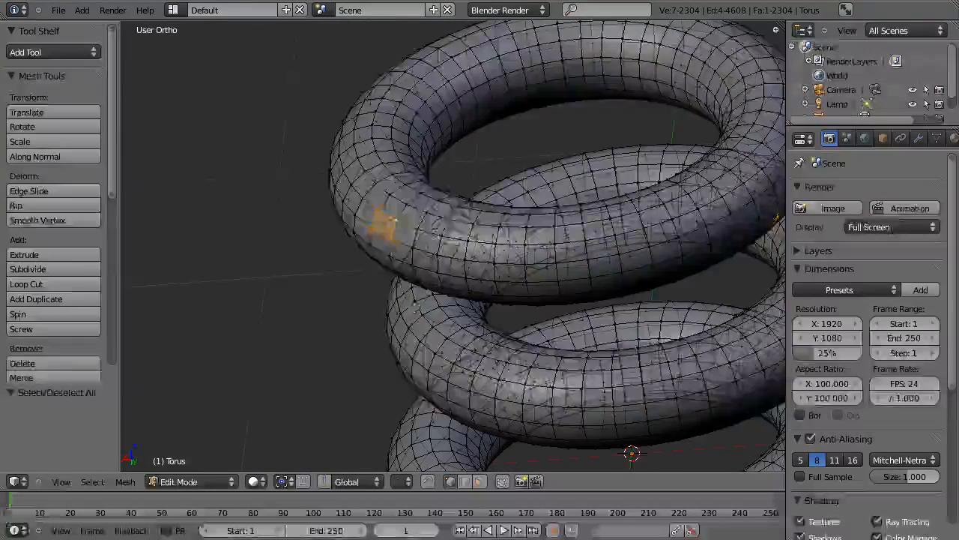
Try deleting the selection as Vertices and as Edges, undoing each deletion.
{"action": "key", "text": "x"}
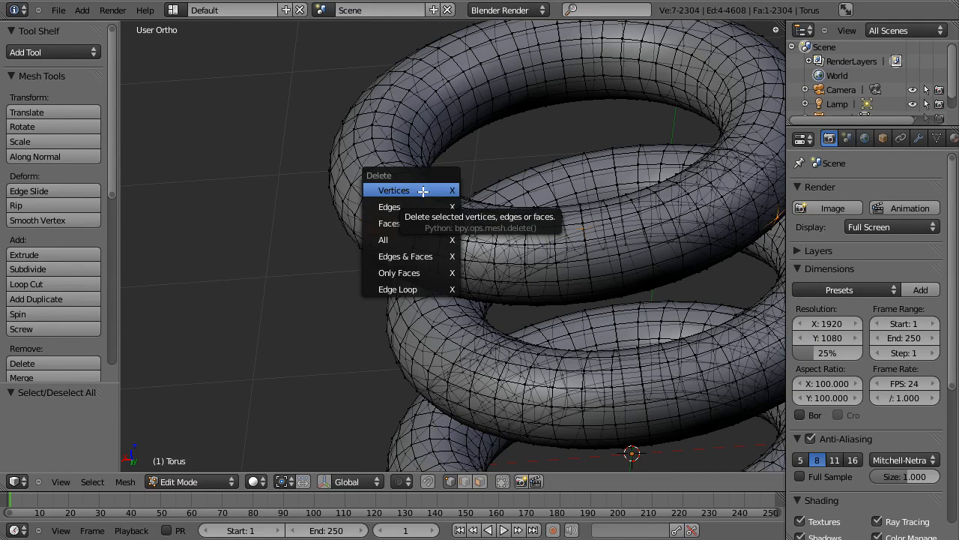
{"action": "left_click", "coordinate": [423, 191]}
{"action": "key", "text": "ctrl+z"}
{"action": "key", "text": "x"}
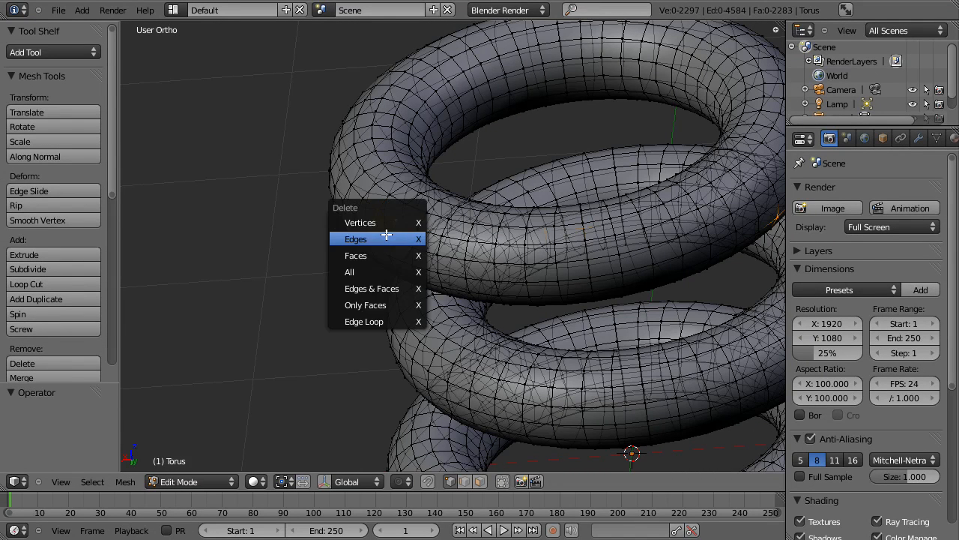
{"action": "left_click", "coordinate": [386, 235]}
{"action": "key", "text": "ctrl+z"}
Try the Faces and All deletion types on the mesh, undoing each deletion.
{"action": "key", "text": "x"}
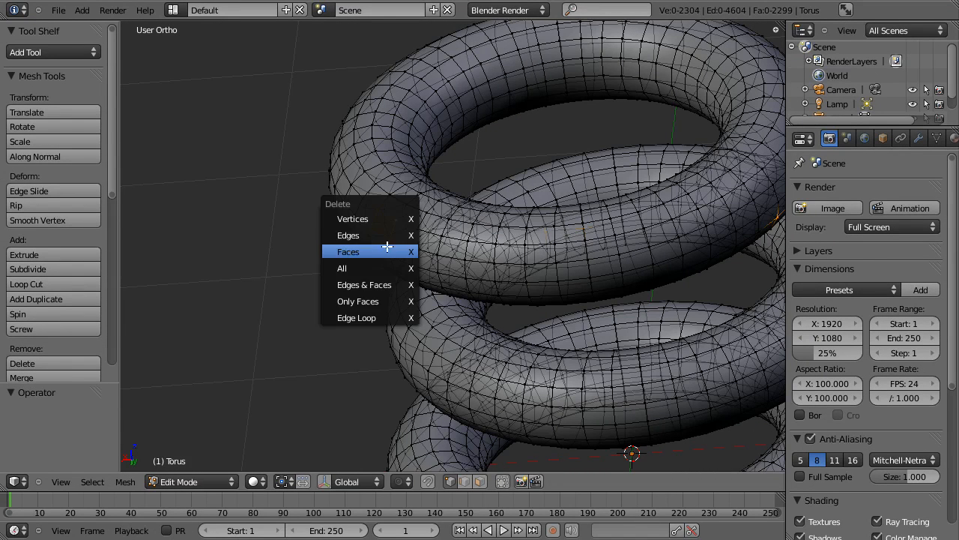
{"action": "left_click", "coordinate": [383, 251]}
{"action": "key", "text": "ctrl+z"}
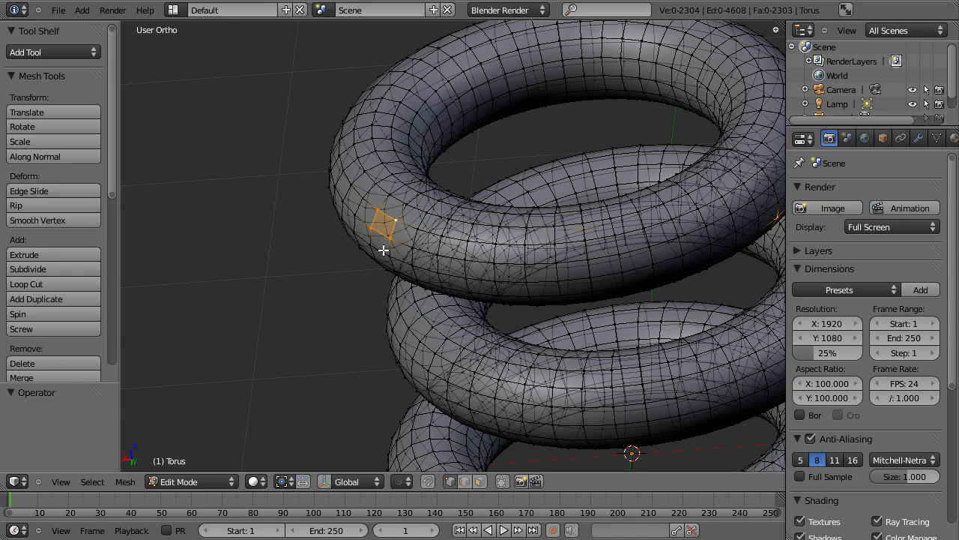
{"action": "key", "text": "x"}
{"action": "left_click", "coordinate": [386, 266]}
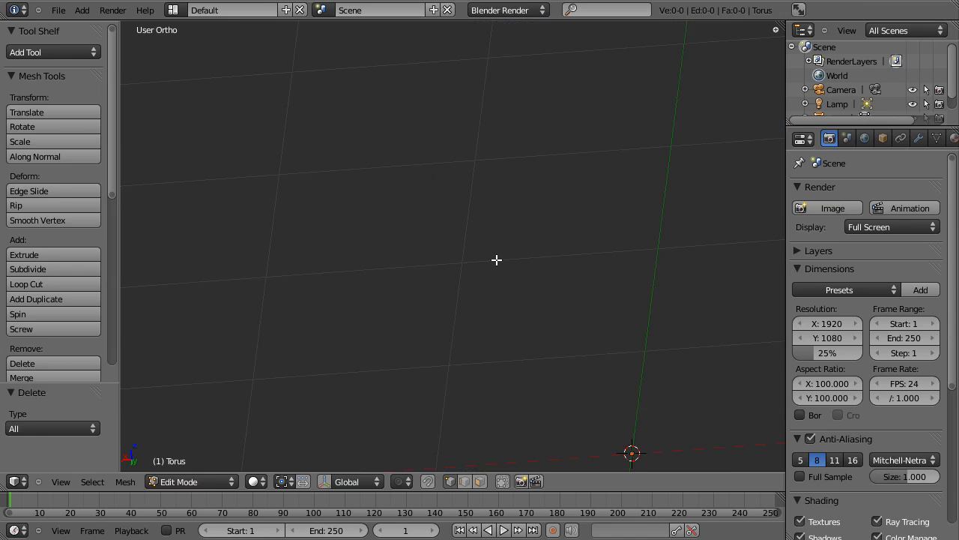
{"action": "key", "text": "ctrl+z"}
Try the Only Faces deletion type, undo it, and dismiss the deletion options at Edge Loop.
{"action": "key", "text": "x"}
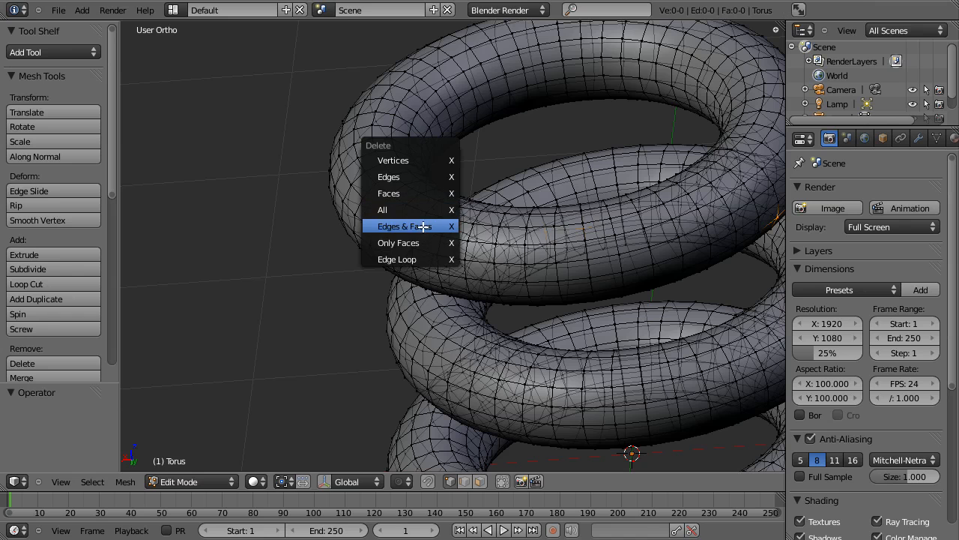
{"action": "left_click", "coordinate": [417, 242]}
{"action": "key", "text": "ctrl+z"}
{"action": "key", "text": "x"}
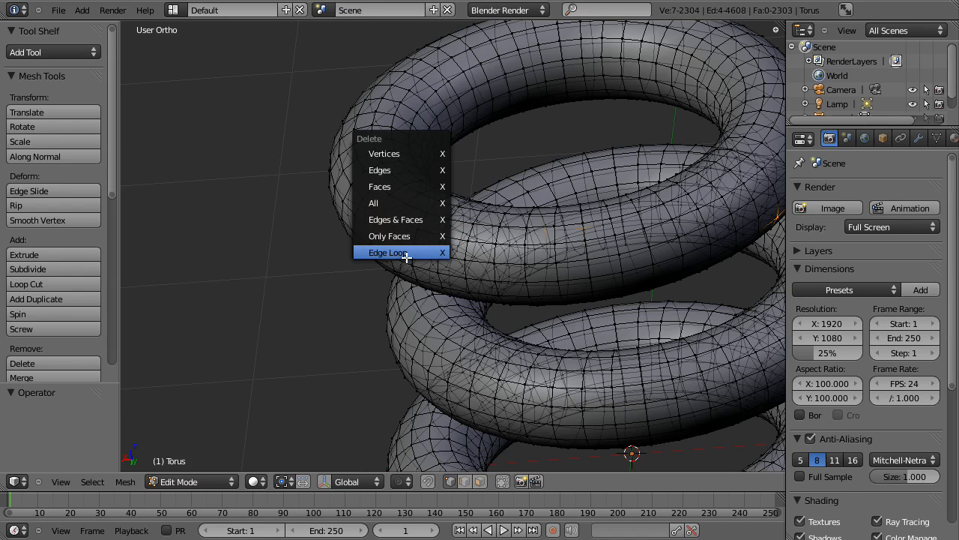
{"action": "left_click", "coordinate": [412, 186]}
Clear the mesh selection and return the three stacked rings to Object Mode, viewed from an angle above.
{"action": "scroll", "coordinate": [451, 227], "scroll_direction": "down", "scroll_amount": 3}
{"action": "middle_click_drag", "start_coordinate": [477, 330], "coordinate": [552, 350]}
{"action": "middle_click_drag", "start_coordinate": [460, 353], "coordinate": [505, 229]}
{"action": "scroll", "coordinate": [498, 234], "scroll_direction": "down", "scroll_amount": 3}
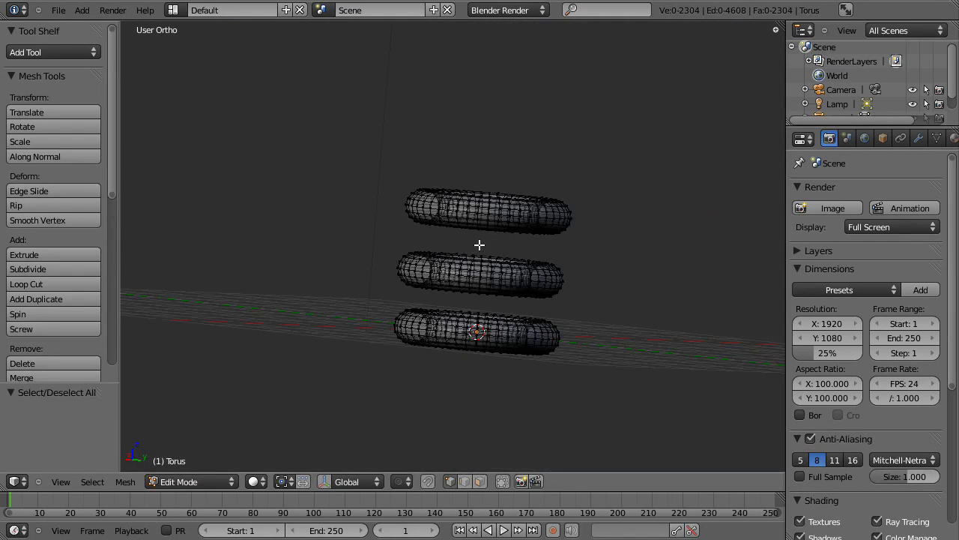
{"action": "key", "text": "Tab"}
{"action": "middle_click_drag", "start_coordinate": [507, 233], "coordinate": [521, 285]}
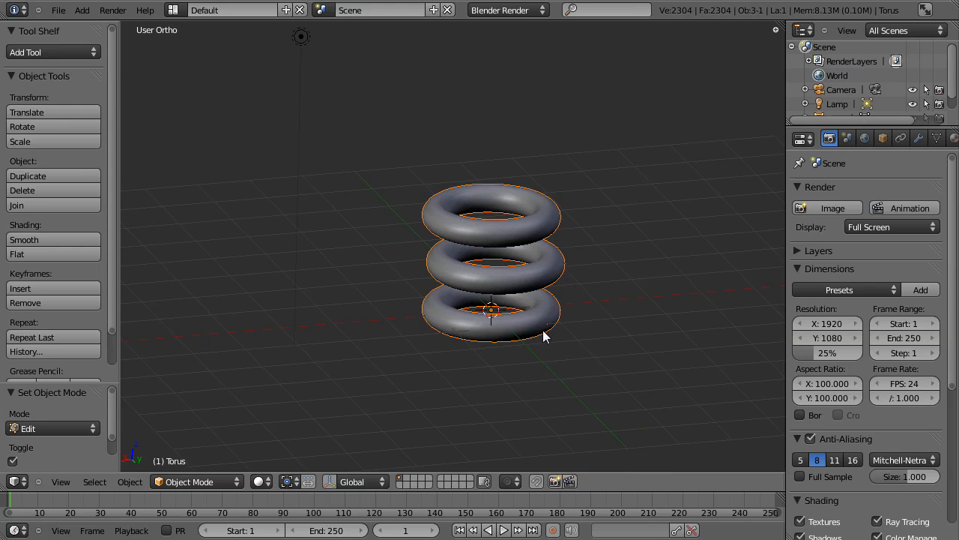
Try scaling, rotating and moving the stacked torus object, cancelling each transform.
{"action": "key", "text": "s"}
{"action": "right_click", "coordinate": [602, 405]}
{"action": "key", "text": "r"}
{"action": "right_click", "coordinate": [613, 250]}
{"action": "key", "text": "g"}
{"action": "right_click", "coordinate": [643, 367]}
Duplicate the torus object in place, delete the duplicate and select the original object again.
{"action": "key", "text": "shift+d"}
{"action": "right_click", "coordinate": [648, 292]}
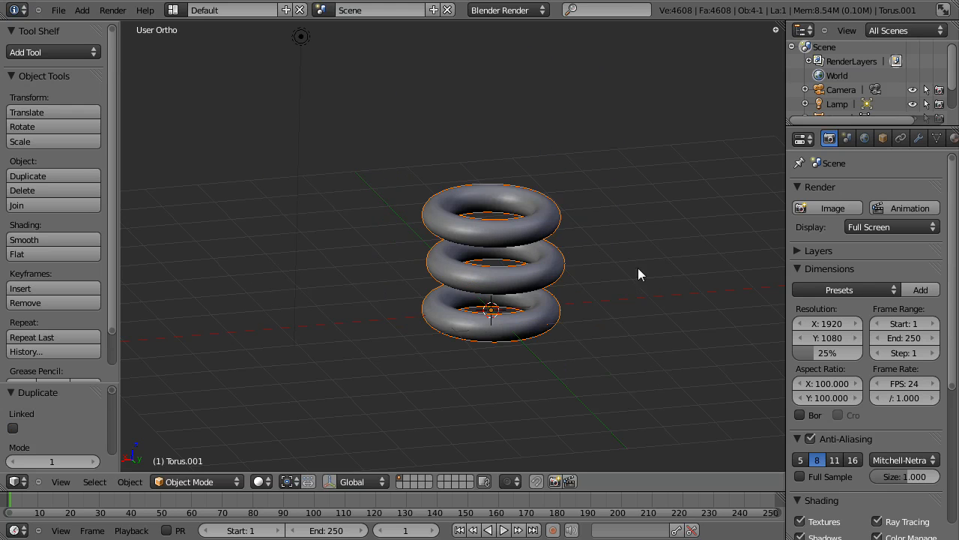
{"action": "key", "text": "x"}
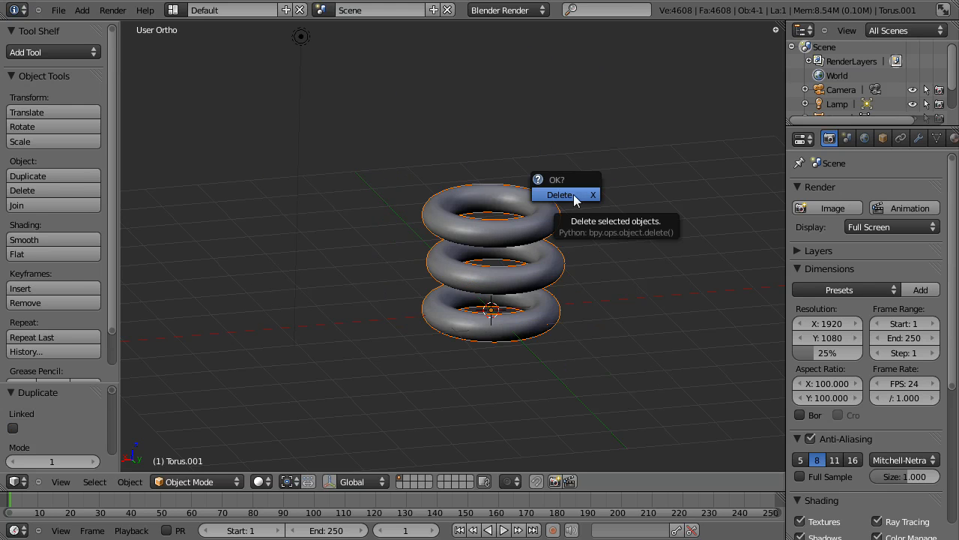
{"action": "left_click", "coordinate": [575, 196]}
{"action": "right_click", "coordinate": [517, 318]}
{"action": "scroll", "coordinate": [528, 345], "scroll_direction": "up", "scroll_amount": 2}
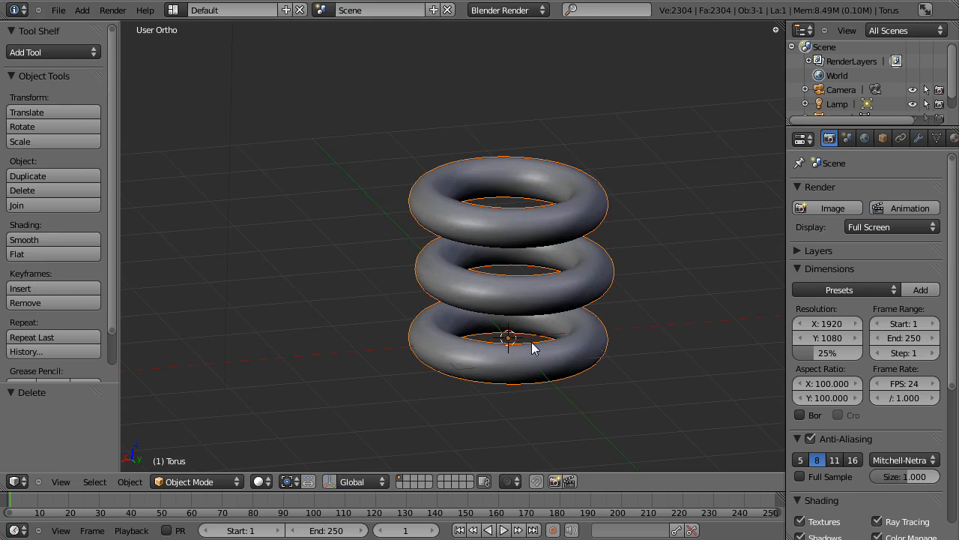
In Edit Mode, extrude a small group of vertices on the top ring's rim by about X -0.471, Y 0.101, Z 1.218.
{"action": "key", "text": "Tab"}
{"action": "middle_click_drag", "start_coordinate": [574, 257], "coordinate": [628, 197]}
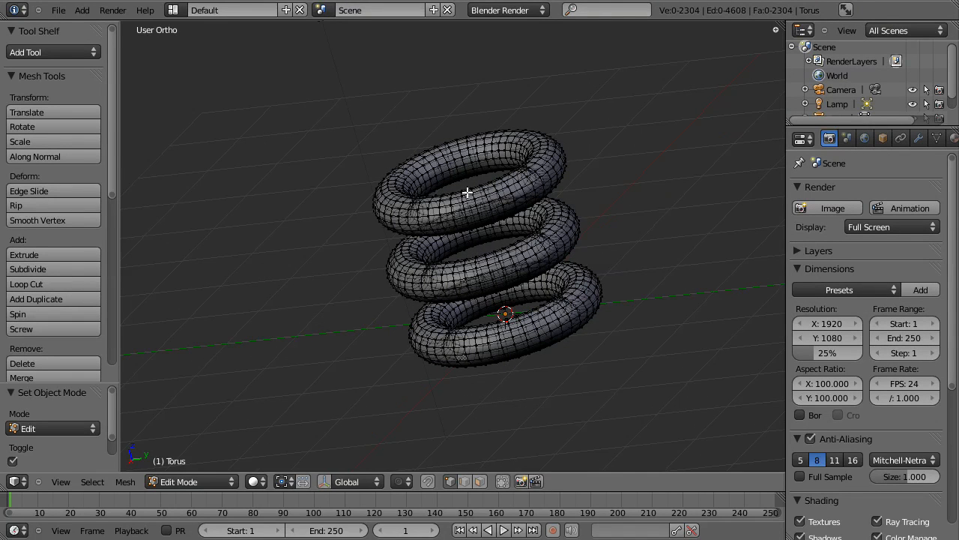
{"action": "right_click", "coordinate": [428, 145]}
{"action": "middle_click_drag", "start_coordinate": [422, 214], "coordinate": [455, 199]}
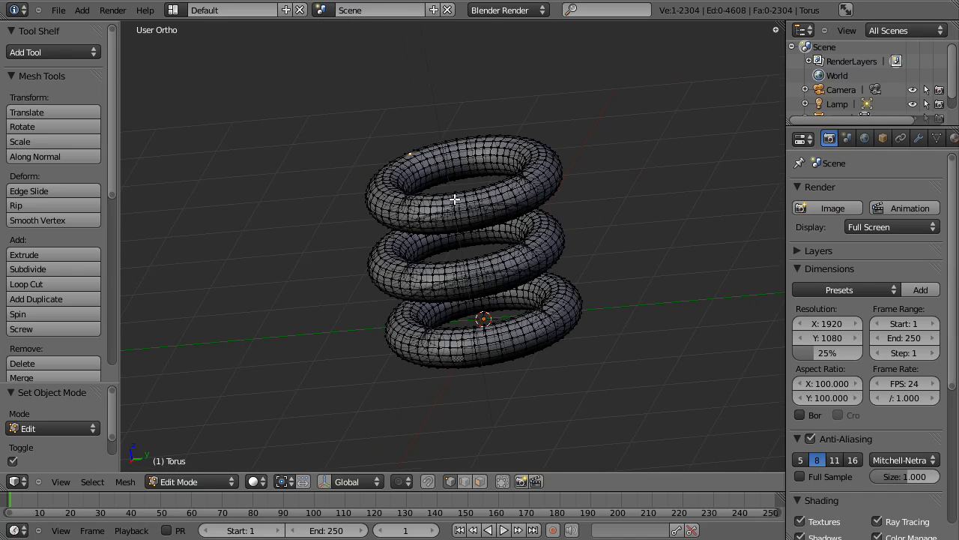
{"action": "right_click", "coordinate": [411, 161], "text": "shift"}
{"action": "key", "text": "e"}
{"action": "left_click", "coordinate": [422, 75]}
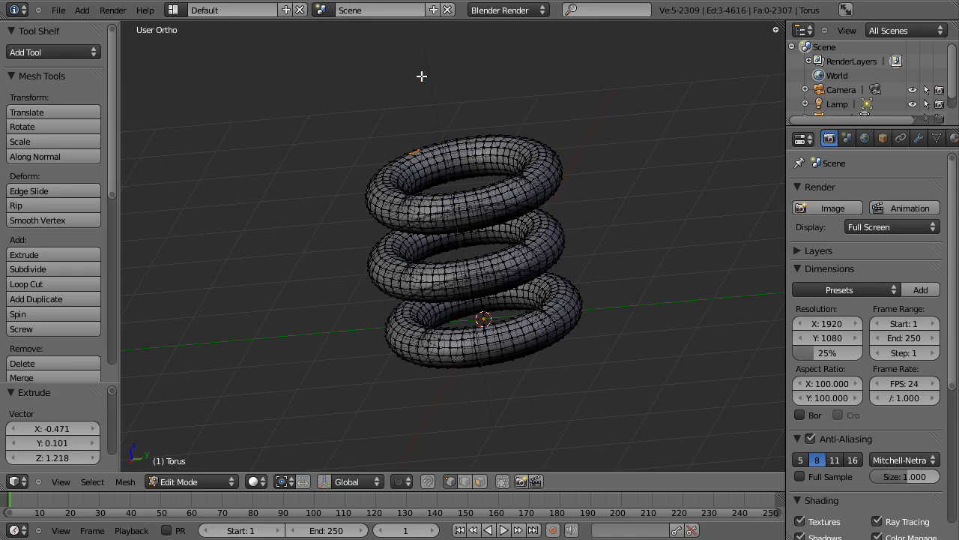
Undo the extrusion and the vertex selection on the top ring.
{"action": "mouse_move", "coordinate": [446, 277]}
{"action": "middle_mouse_down"}
{"action": "mouse_move", "coordinate": [606, 251]}
{"action": "mouse_move", "coordinate": [583, 265]}
{"action": "mouse_move", "coordinate": [454, 277]}
{"action": "middle_mouse_up"}
{"action": "key", "text": "ctrl+z"}
{"action": "key", "text": "ctrl+z"}
{"action": "key", "text": "ctrl+z"}
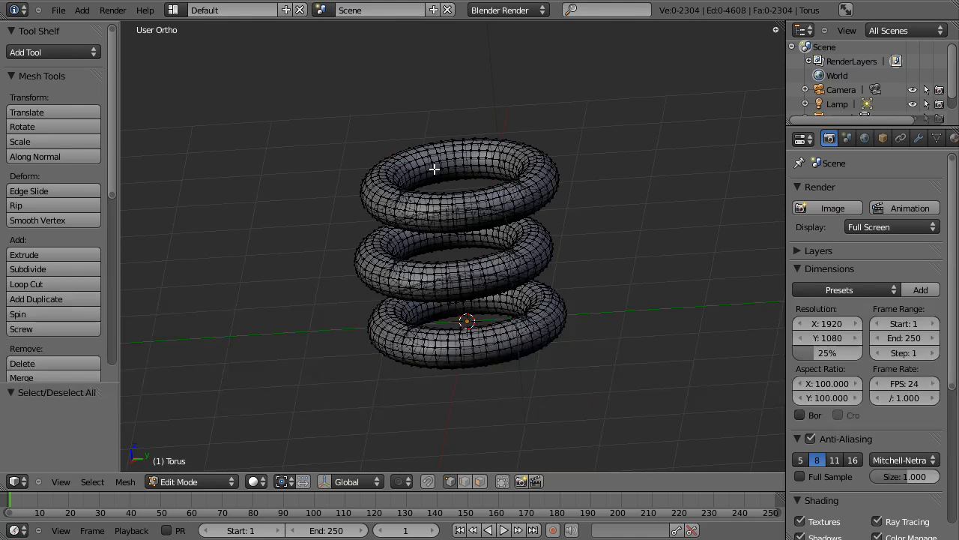
Bring up the mesh deletion options, dismiss them without deleting anything, and return the stacked rings to Object Mode.
{"action": "key", "text": "x"}
{"action": "key", "text": "Tab"}
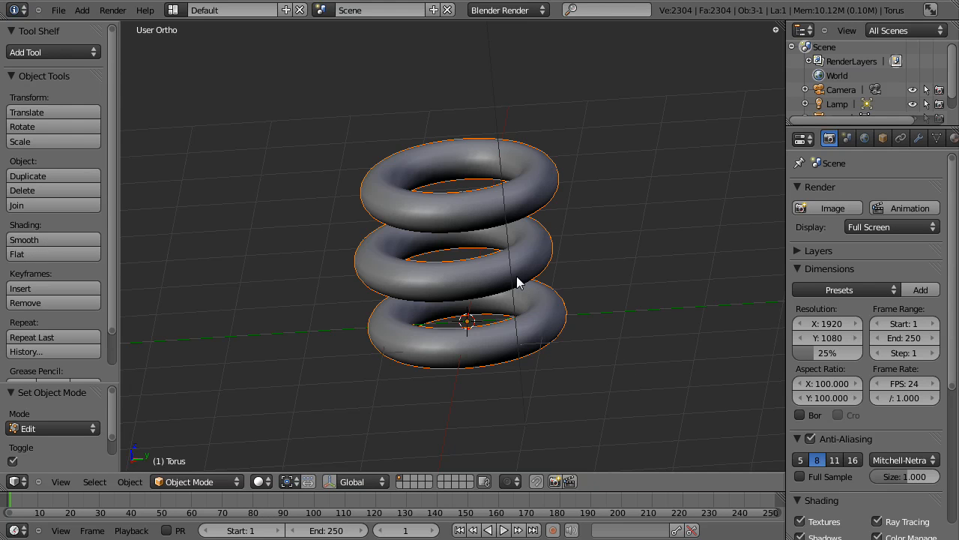
{"action": "middle_click_drag", "start_coordinate": [551, 328], "coordinate": [514, 315]}
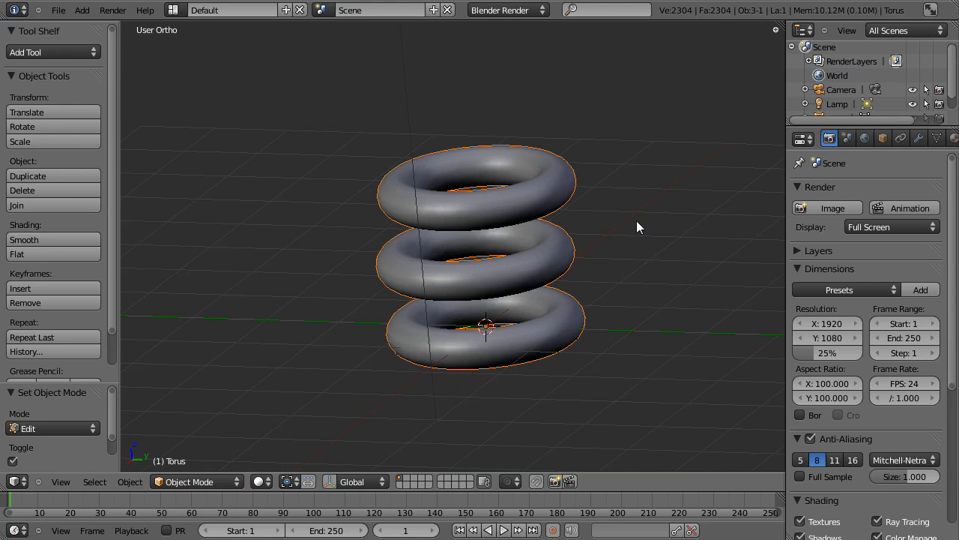